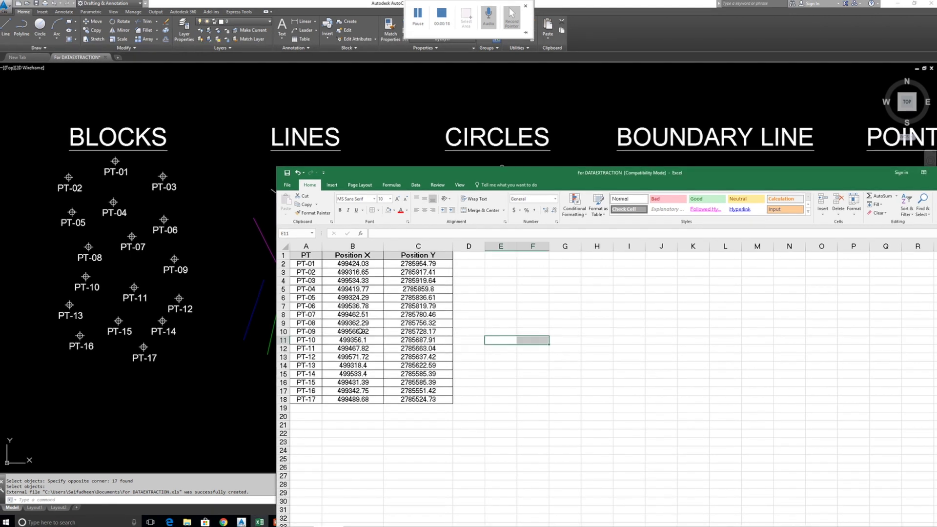
- Copy the 17-point PT, Position X and Position Y table (A1:C18) and return to AutoCAD
{"action": "left_click_drag", "start_coordinate": [304, 256], "coordinate": [418, 395]}
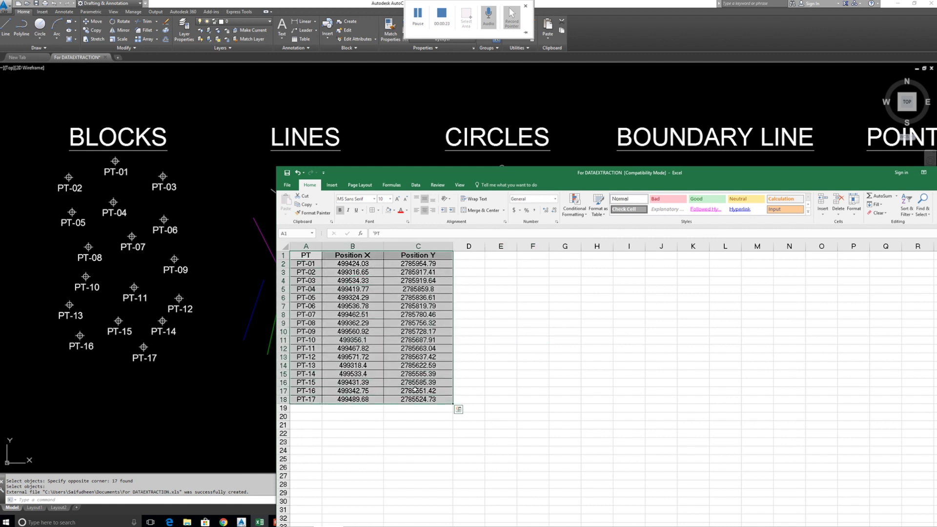
{"action": "left_click", "coordinate": [412, 149]}
- Paste the coordinate table beside the blocks and scale it up to a readable size
{"action": "middle_click_drag", "start_coordinate": [264, 229], "coordinate": [488, 243]}
{"action": "key", "text": "ctrl+v"}
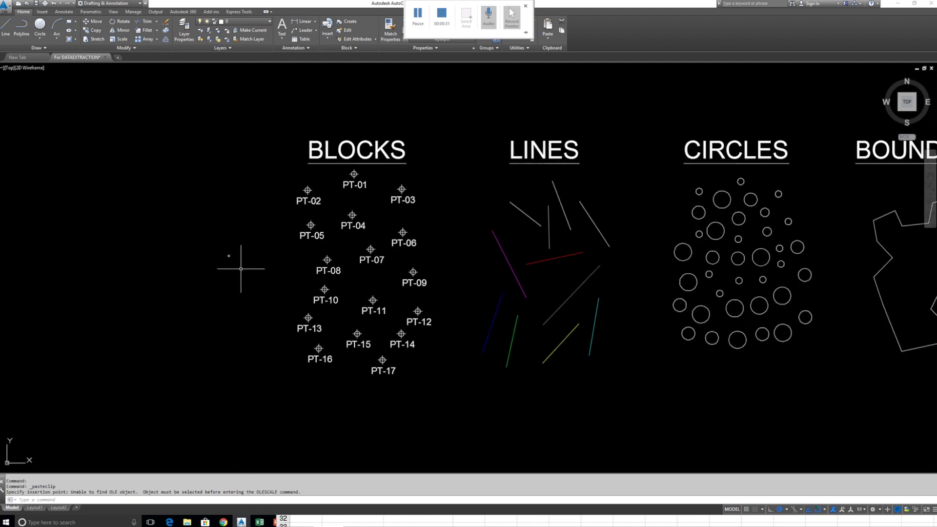
{"action": "type", "text": "sc"}
{"action": "key", "text": "Return"}
{"action": "left_click", "coordinate": [222, 251]}
{"action": "left_click", "coordinate": [232, 260]}
{"action": "key", "text": "Return"}
{"action": "left_click", "coordinate": [228, 257]}
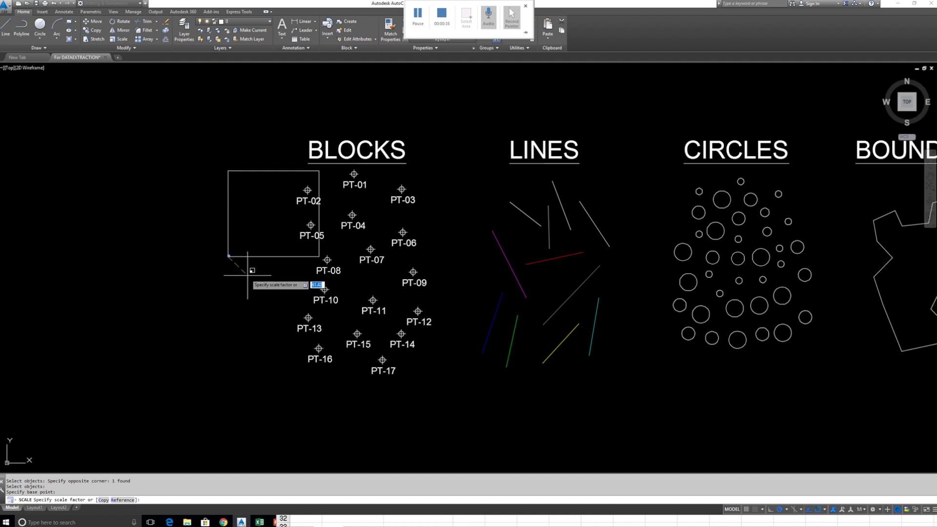
{"action": "left_click", "coordinate": [250, 277]}
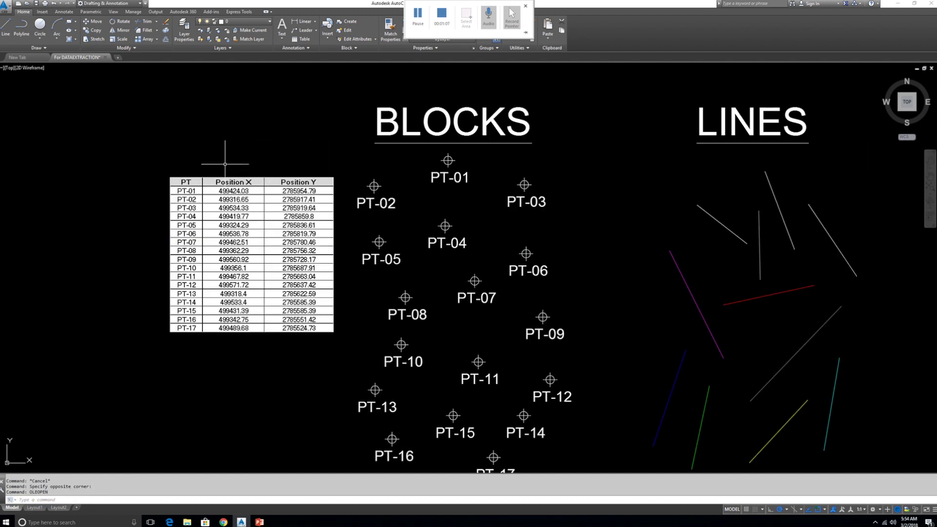
- Open the pasted OLE coordinate table for editing in Excel
{"action": "left_click", "coordinate": [259, 179]}
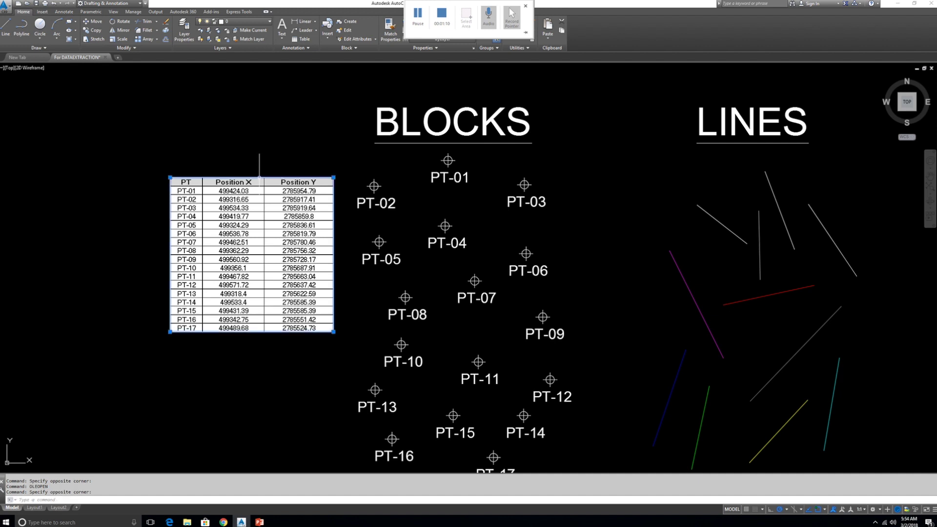
{"action": "right_click", "coordinate": [260, 182]}
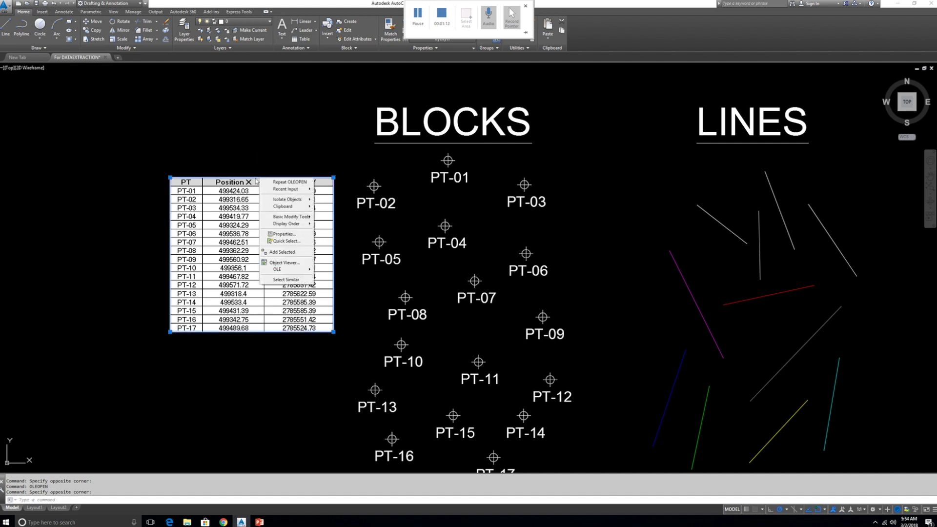
{"action": "mouse_move", "coordinate": [293, 269]}
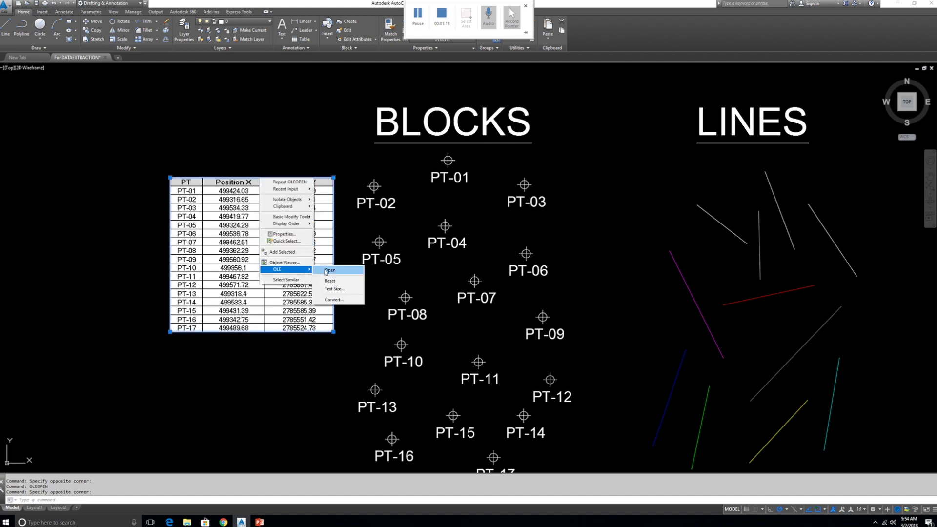
{"action": "left_click", "coordinate": [330, 270]}
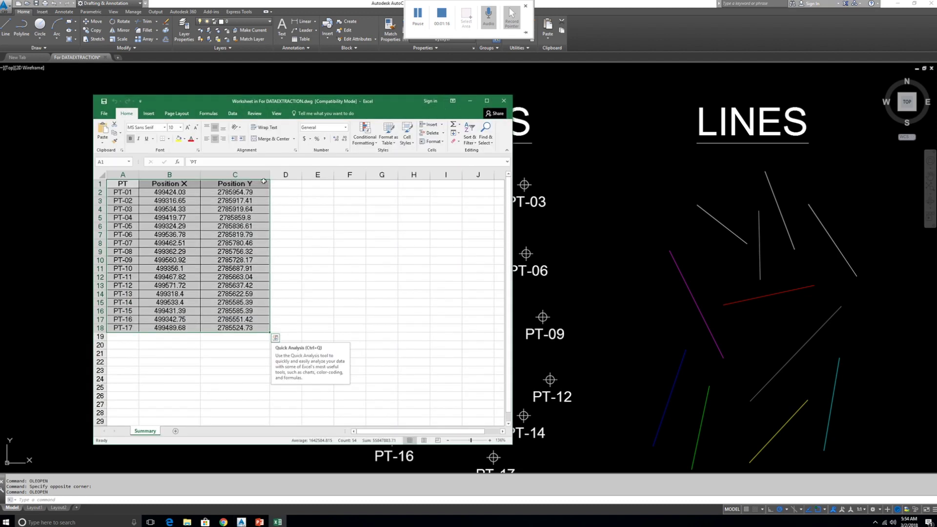
- Rename header A1 to POINT ID and autofit column A
{"action": "left_click_drag", "start_coordinate": [300, 101], "coordinate": [611, 126]}
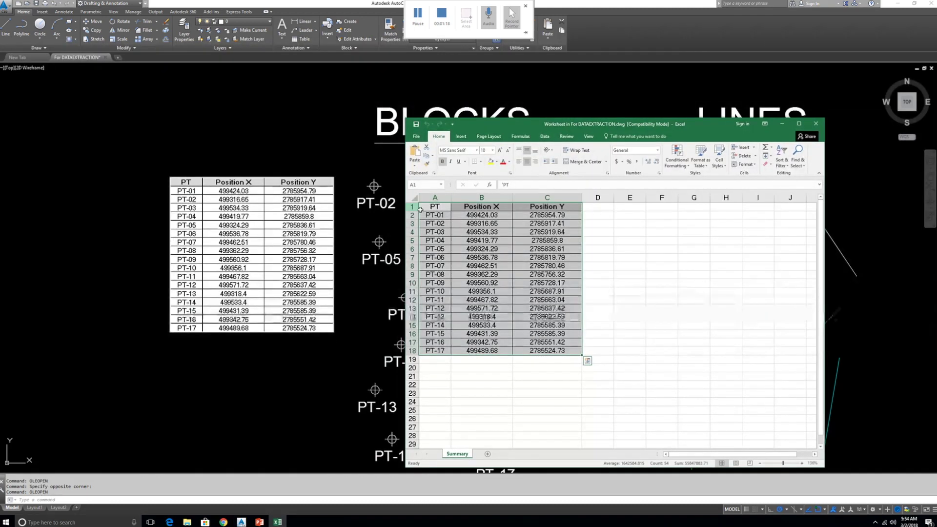
{"action": "left_click", "coordinate": [442, 206]}
{"action": "type", "text": "POINT ID"}
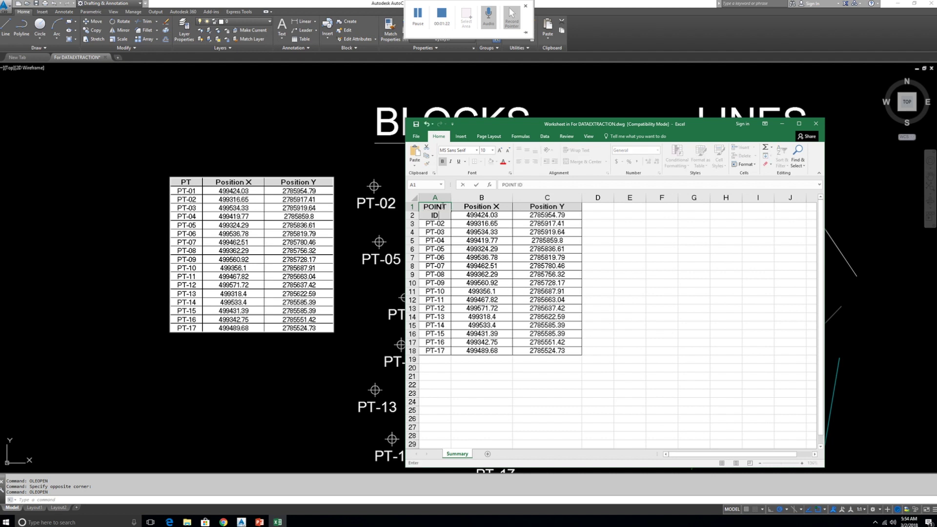
{"action": "left_click_drag", "start_coordinate": [631, 310], "coordinate": [630, 300]}
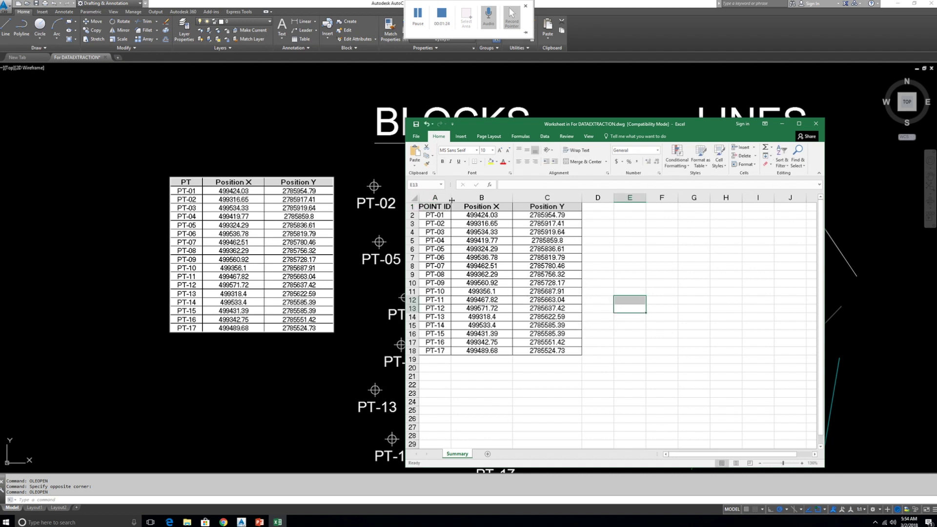
{"action": "double_click", "coordinate": [450, 202]}
- Rename B1 to EASTING and C1 to NORTHING, then close Excel to update the drawing
{"action": "left_click", "coordinate": [486, 206]}
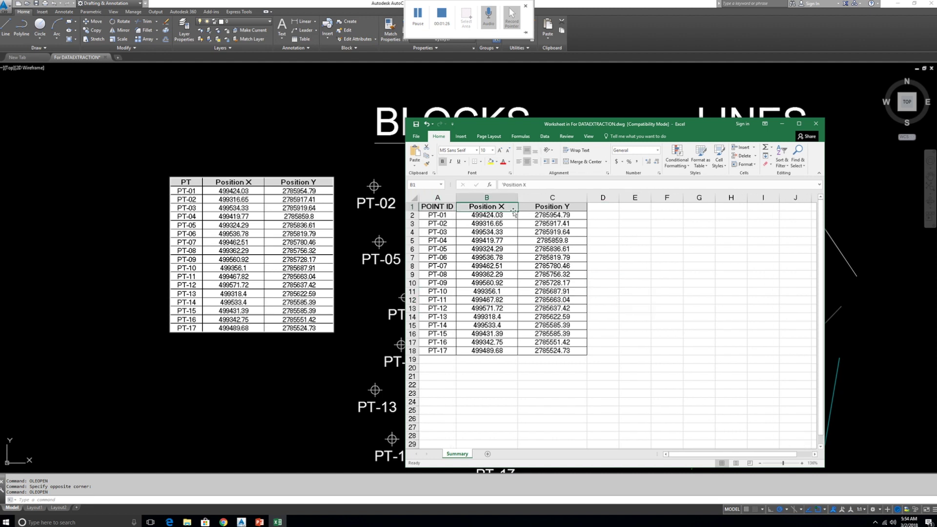
{"action": "type", "text": "EASTING"}
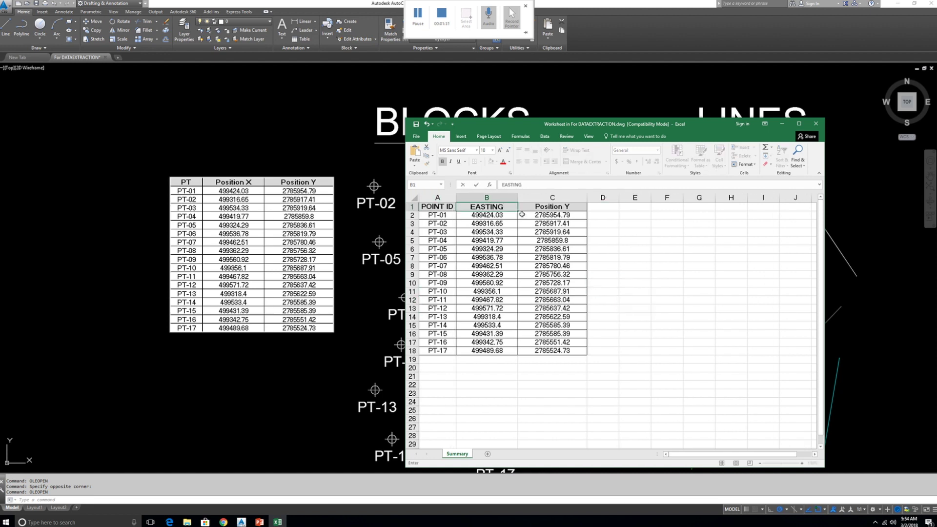
{"action": "left_click", "coordinate": [546, 210]}
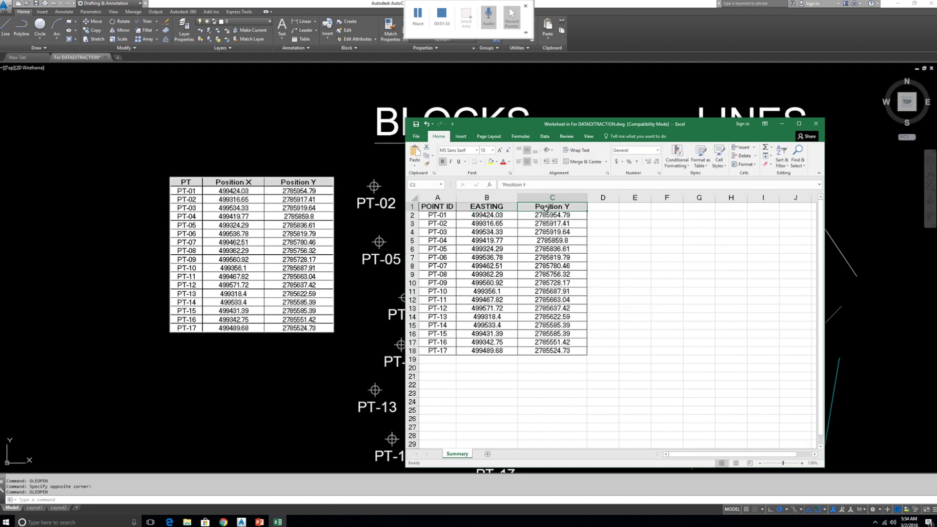
{"action": "type", "text": "NORTHING"}
{"action": "left_click", "coordinate": [662, 283]}
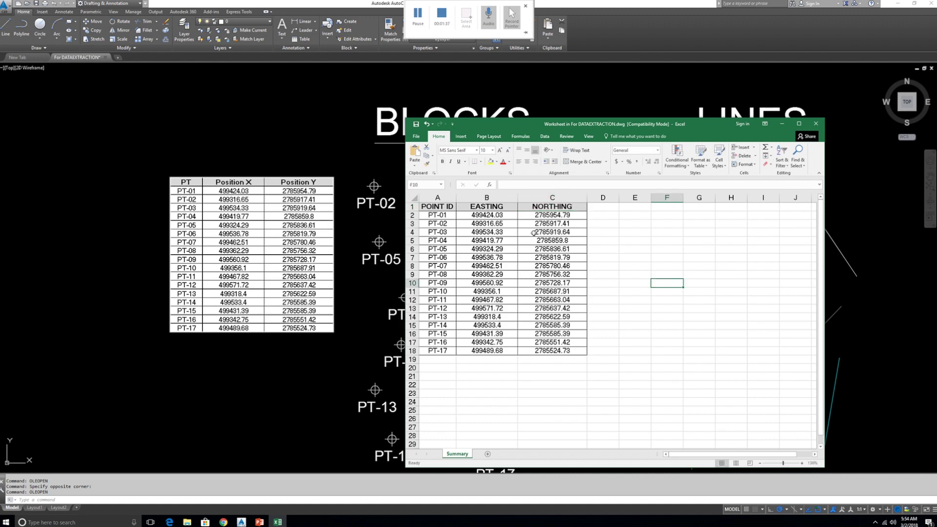
{"action": "left_click", "coordinate": [817, 124]}
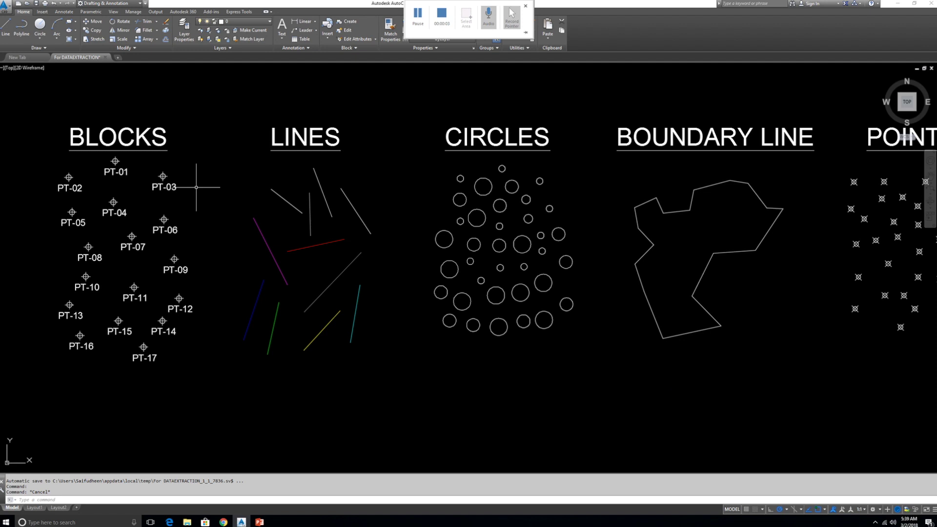
{"action": "left_click", "coordinate": [190, 201]}
{"action": "left_click", "coordinate": [157, 172]}
{"action": "double_click", "coordinate": [176, 185]}
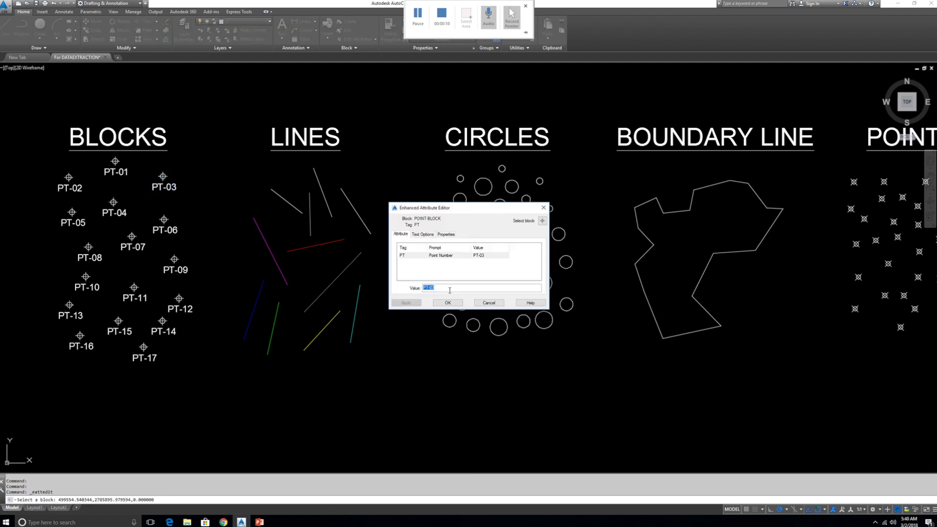
{"action": "left_click", "coordinate": [489, 303]}
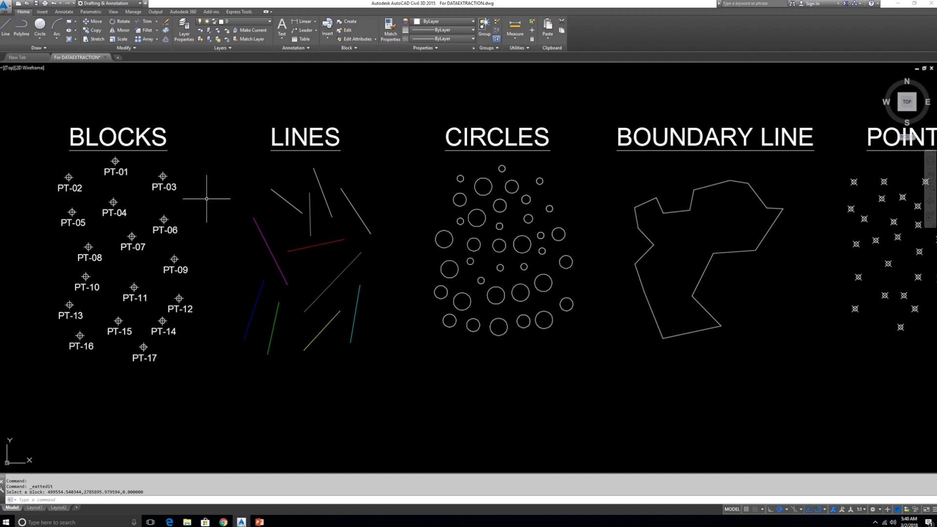
{"action": "key", "text": "ctrl+1"}
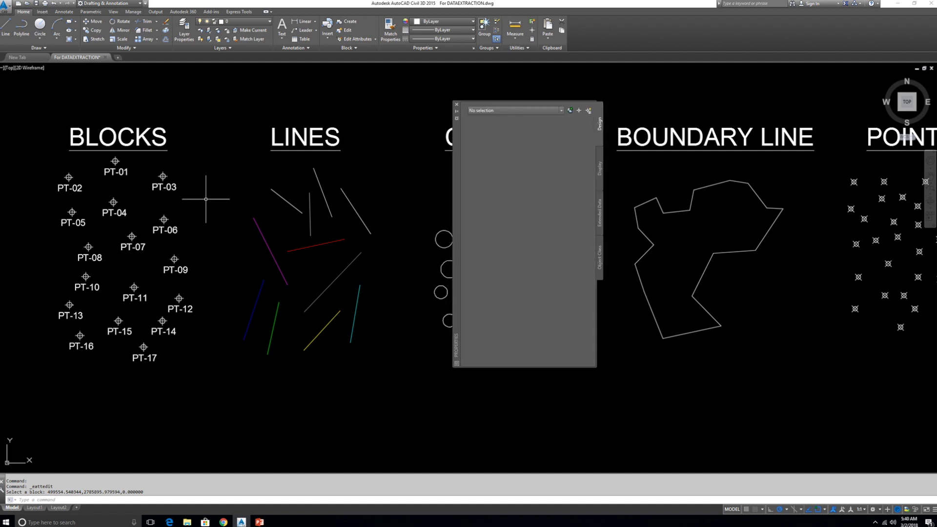
{"action": "left_click", "coordinate": [205, 198]}
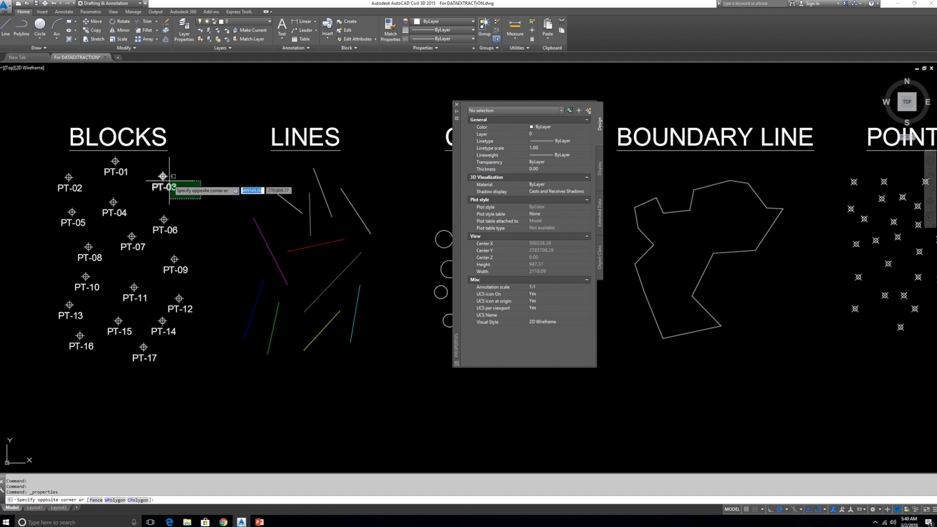
{"action": "left_click", "coordinate": [168, 178]}
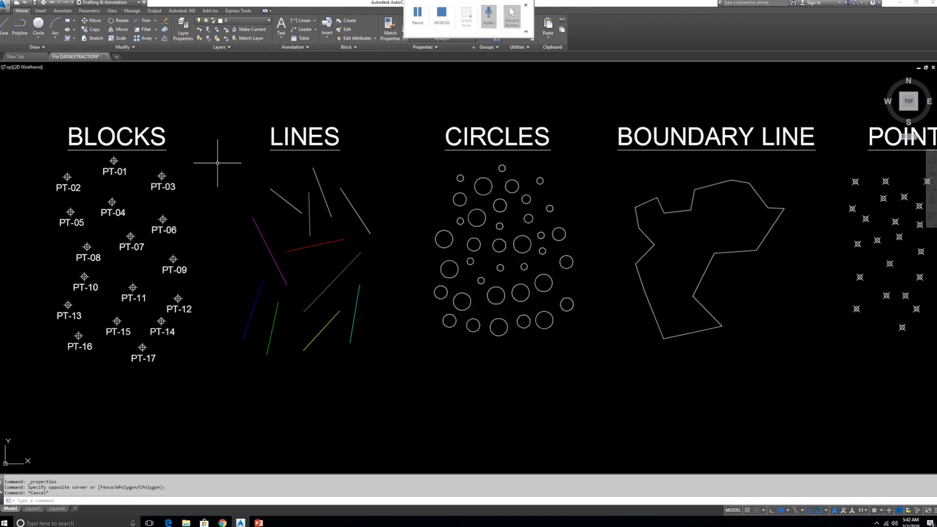
{"action": "type", "text": "dx"}
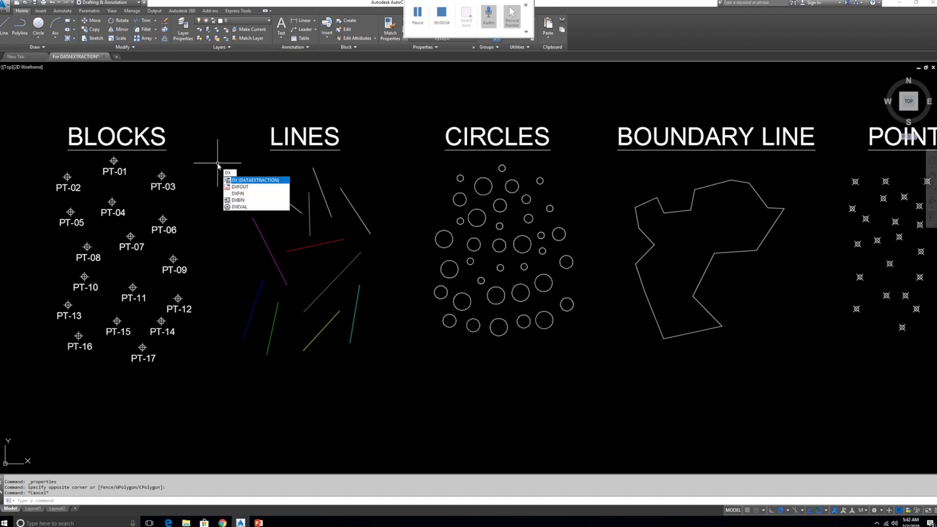
- Start a new data extraction with DX and save its settings file
{"action": "left_click", "coordinate": [248, 183]}
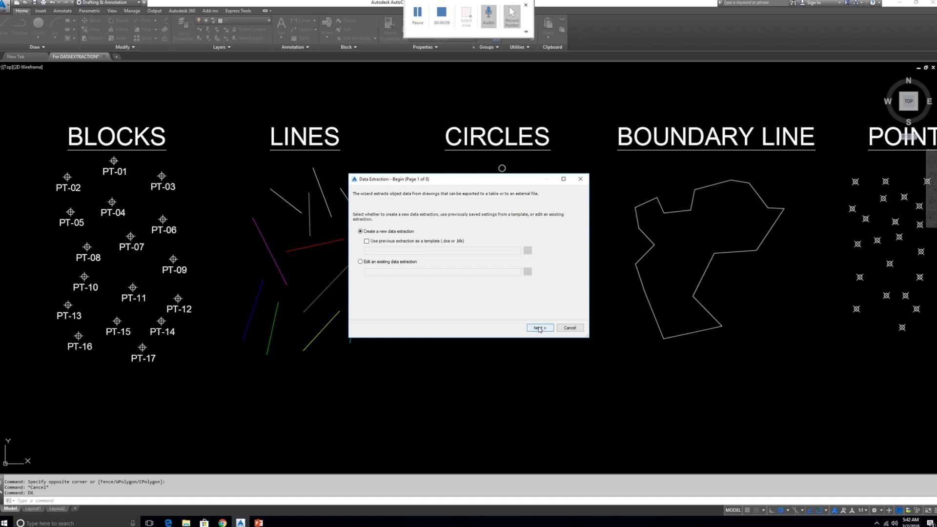
{"action": "left_click", "coordinate": [539, 328]}
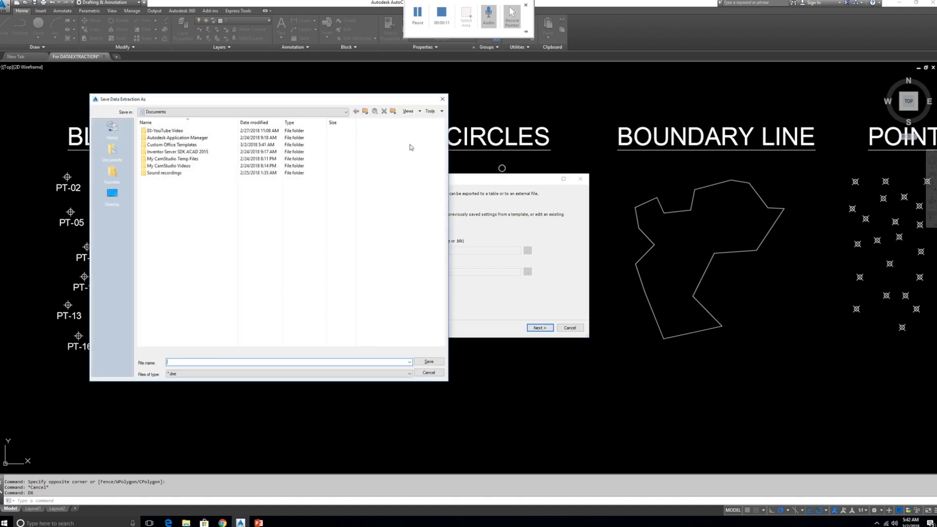
{"action": "left_click_drag", "start_coordinate": [370, 102], "coordinate": [294, 111]}
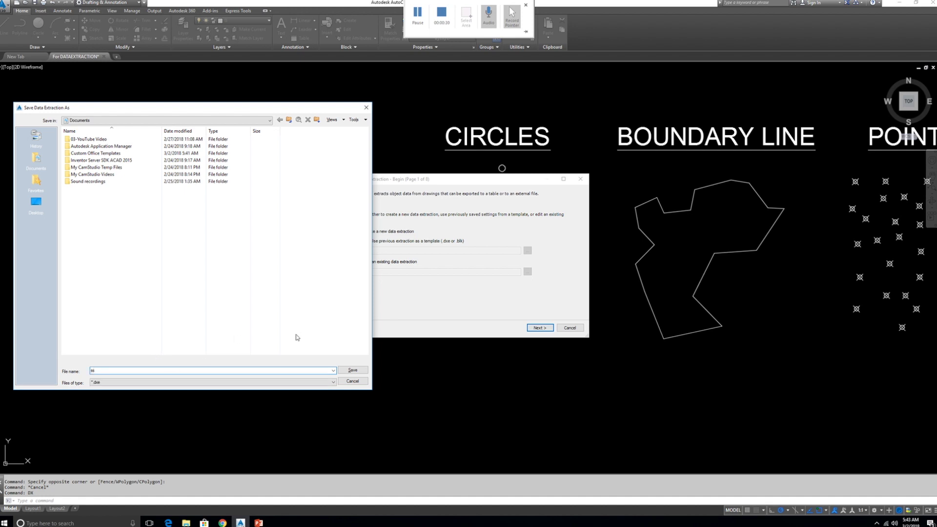
{"action": "left_click", "coordinate": [352, 371]}
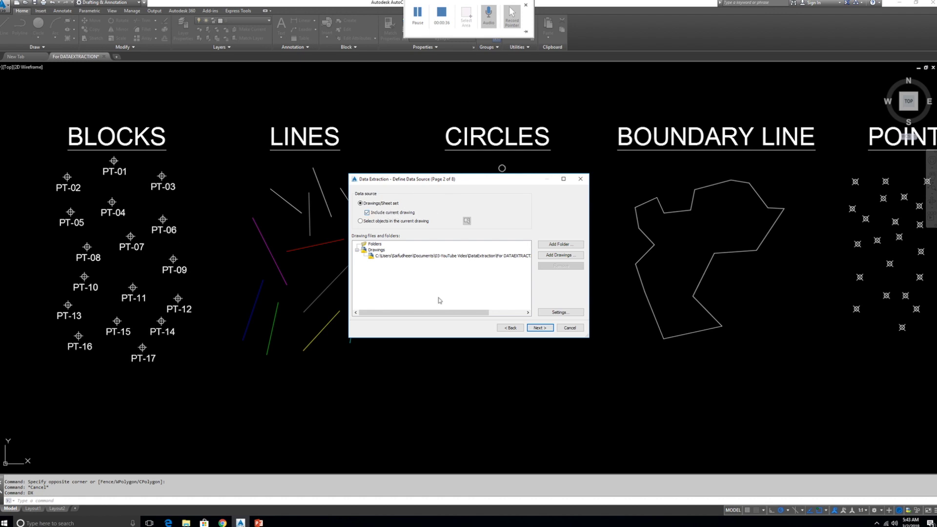
- Use objects in the current drawing as the source, window-selecting the 17 PT blocks
{"action": "left_click", "coordinate": [377, 223]}
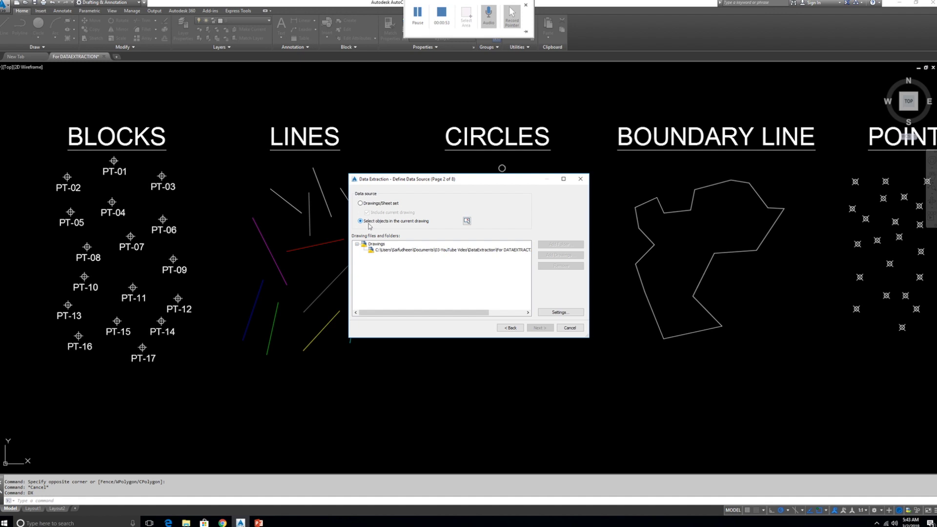
{"action": "left_click", "coordinate": [467, 221]}
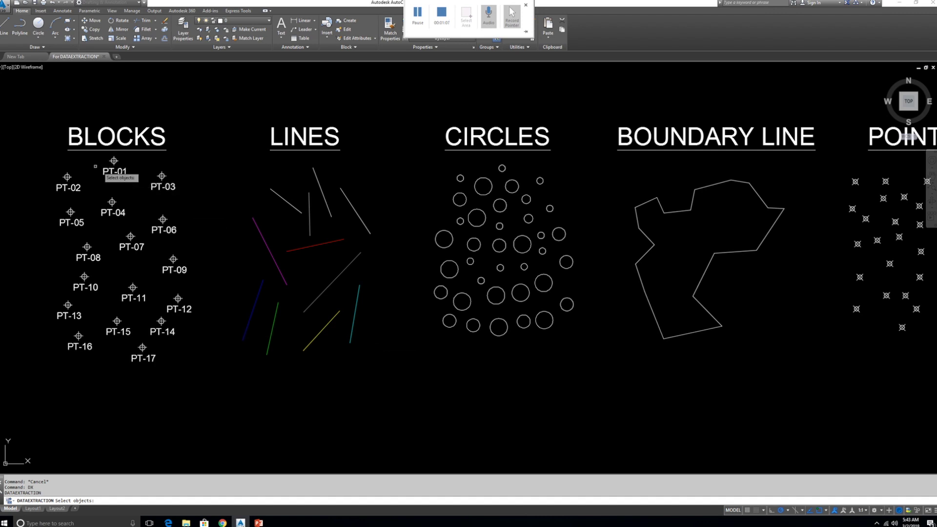
{"action": "left_click", "coordinate": [213, 375]}
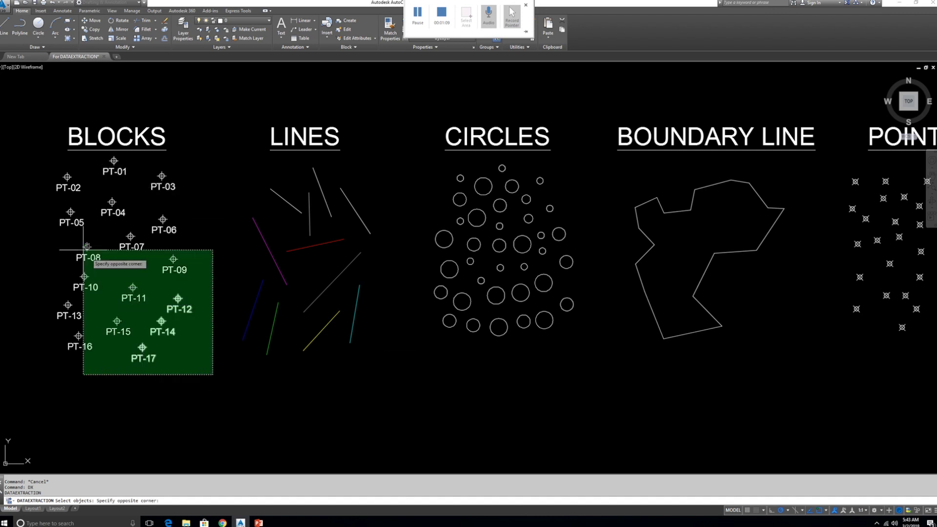
{"action": "left_click", "coordinate": [31, 161]}
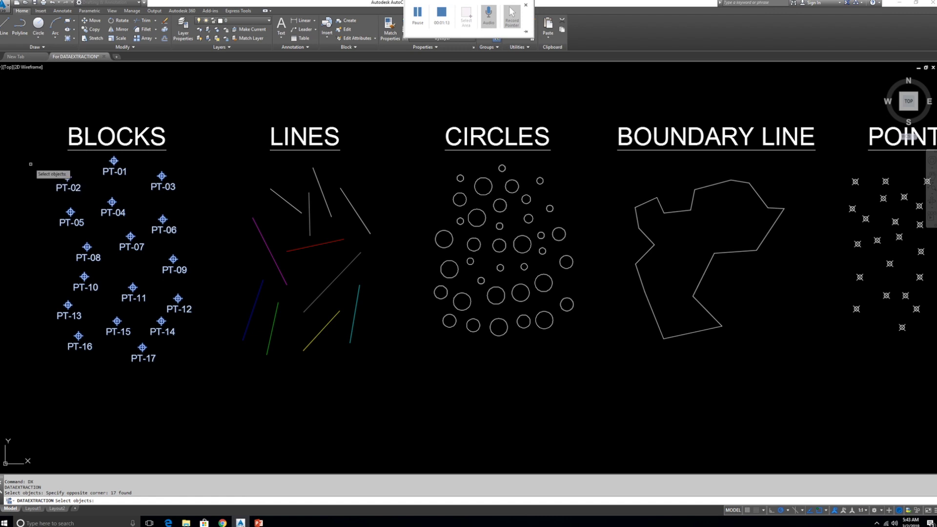
{"action": "key", "text": "Return"}
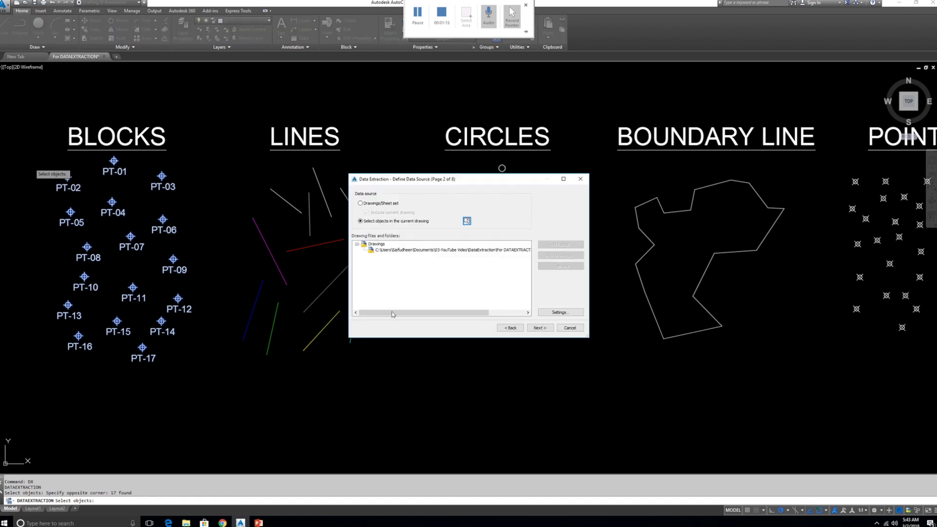
{"action": "left_click", "coordinate": [539, 328]}
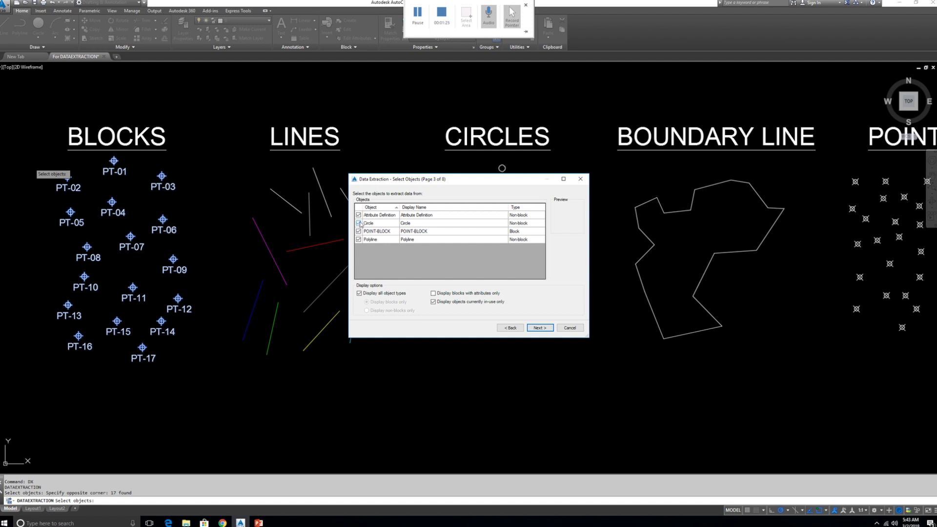
- Clear Polyline, Circle and Attribute Definition so only POINT-BLOCK objects are extracted
{"action": "left_click", "coordinate": [358, 240]}
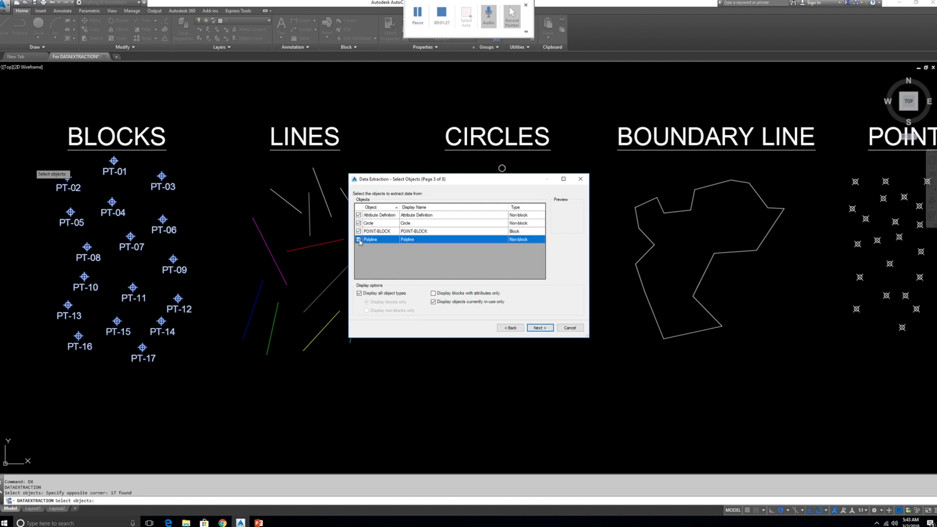
{"action": "left_click", "coordinate": [359, 223]}
{"action": "left_click", "coordinate": [359, 216]}
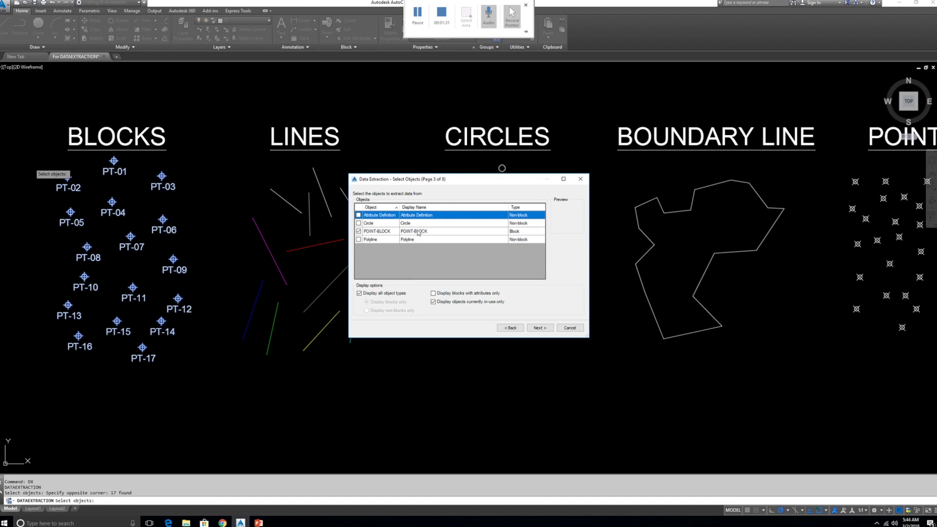
{"action": "left_click", "coordinate": [542, 328]}
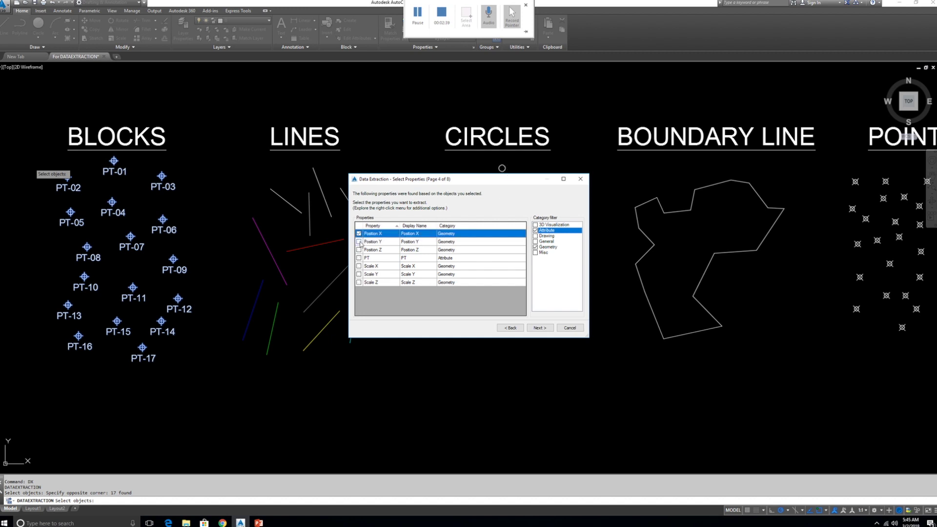
- Check Position Y and the PT attribute alongside Position X, then preview the data
{"action": "left_click", "coordinate": [359, 242]}
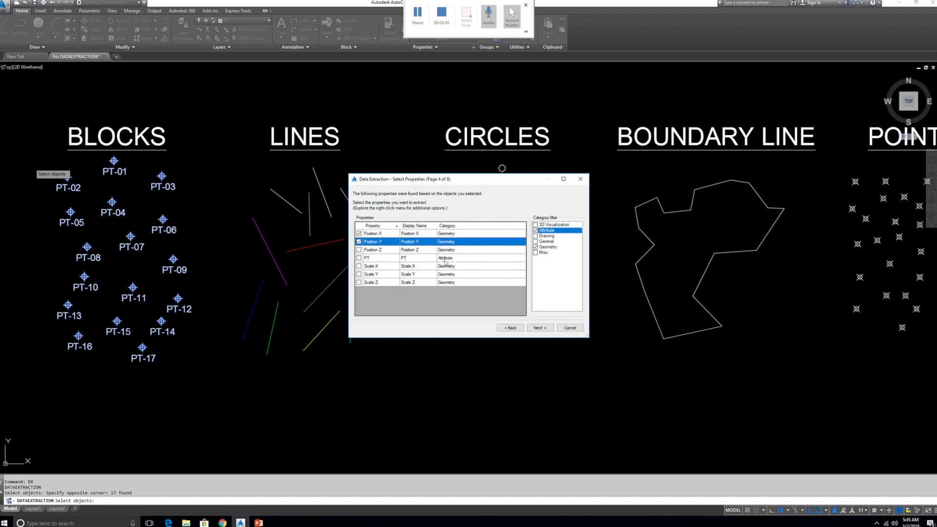
{"action": "left_click", "coordinate": [359, 259]}
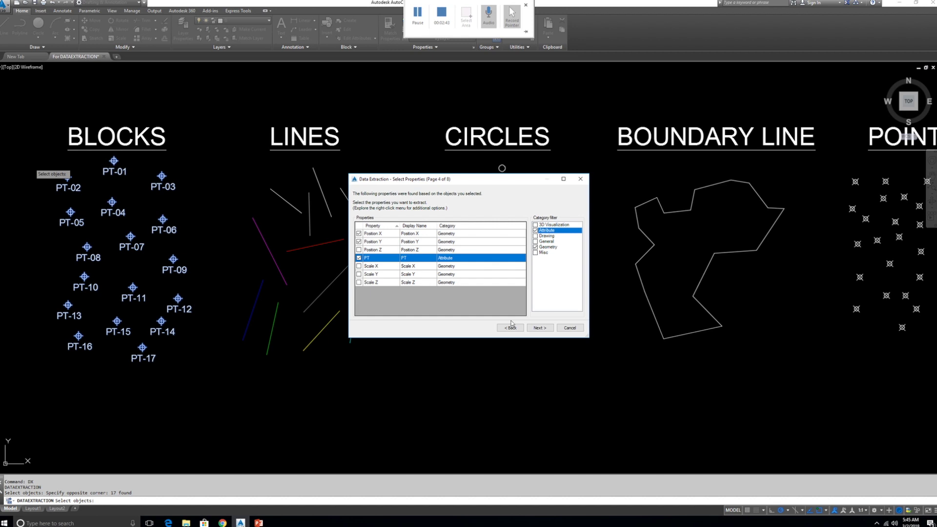
{"action": "left_click", "coordinate": [538, 327]}
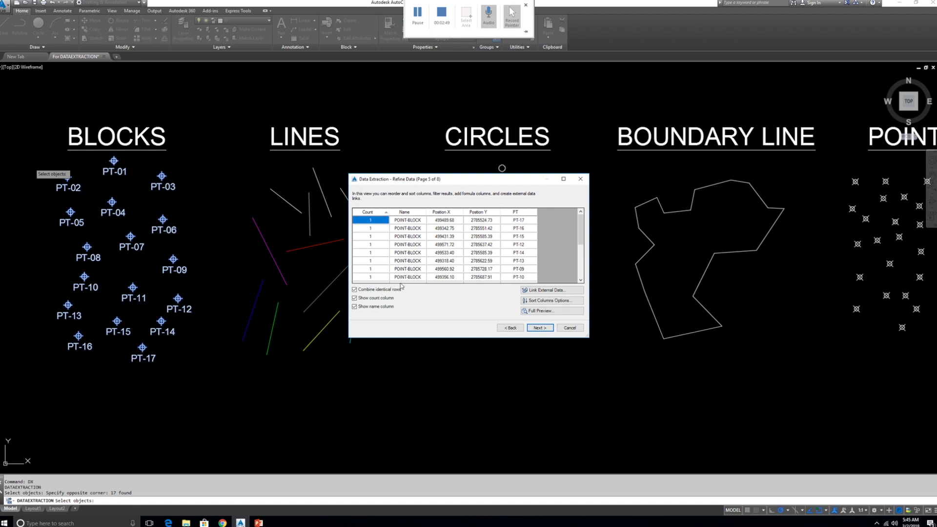
- Turn off combine identical rows, count and name columns, and sort by PT
{"action": "left_click", "coordinate": [370, 291]}
{"action": "left_click", "coordinate": [369, 298]}
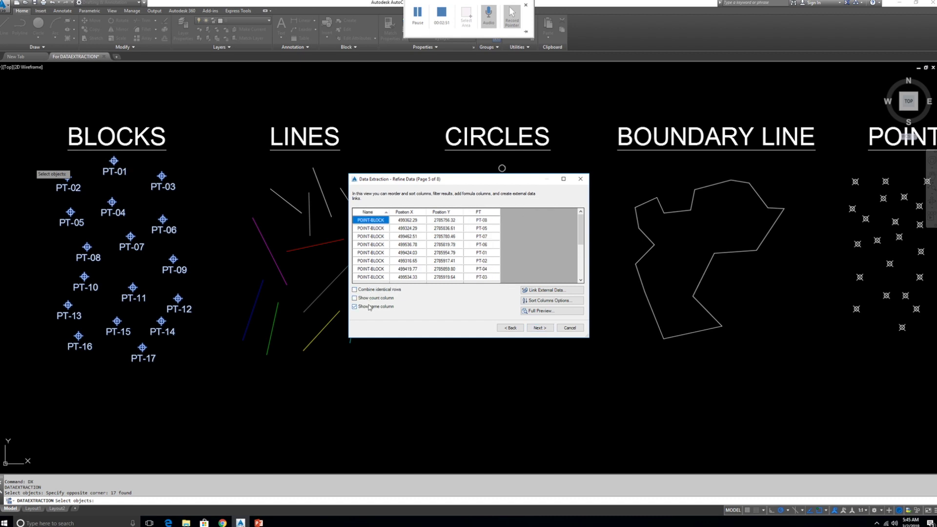
{"action": "left_click", "coordinate": [355, 306]}
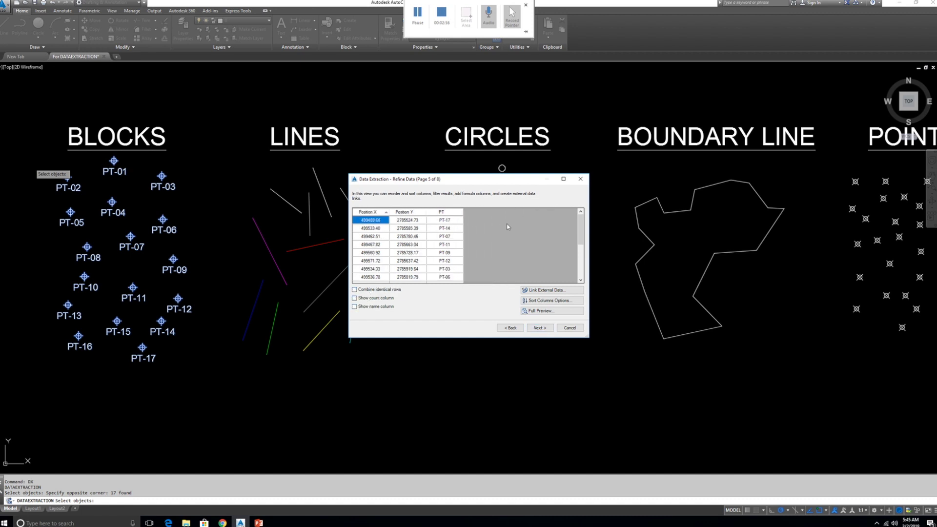
{"action": "left_click", "coordinate": [450, 213]}
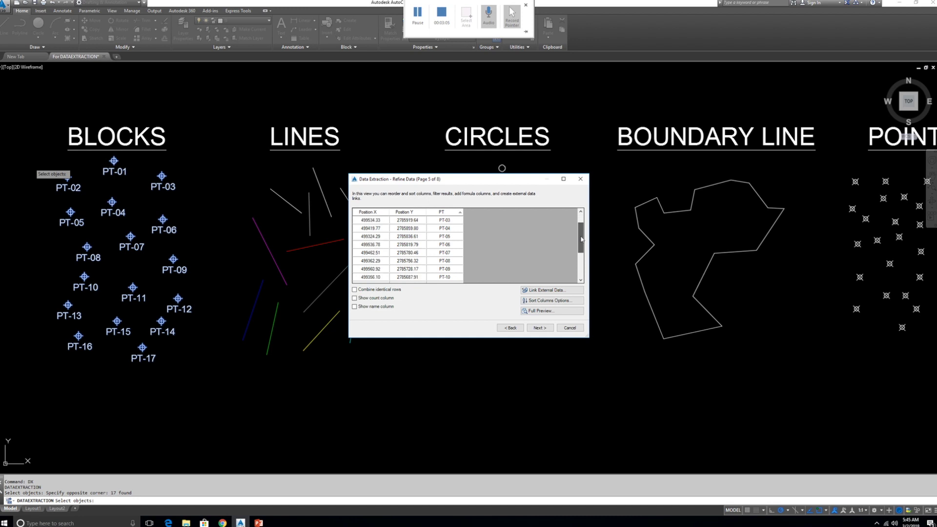
{"action": "left_click", "coordinate": [539, 328]}
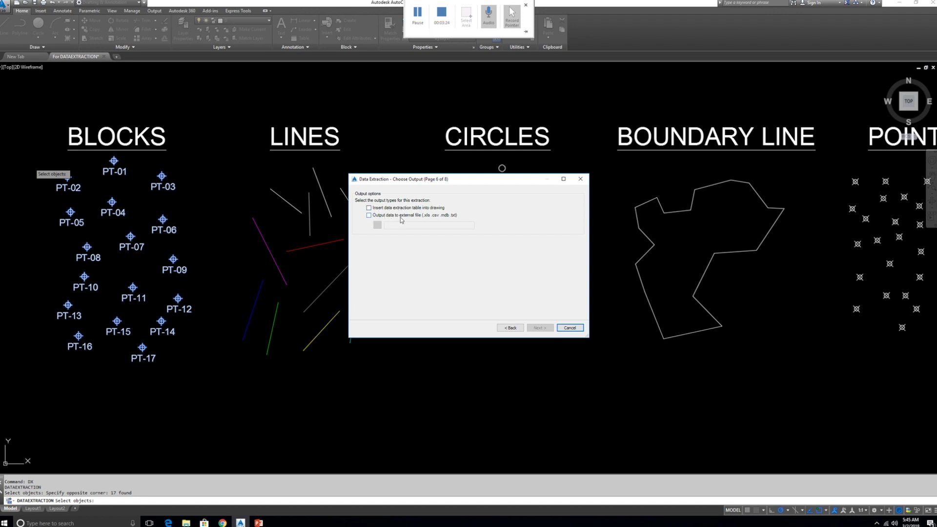
- Output the data to For DATAEXTRACTION.xls in Documents, copy its path, and finish the wizard
{"action": "left_click", "coordinate": [370, 215]}
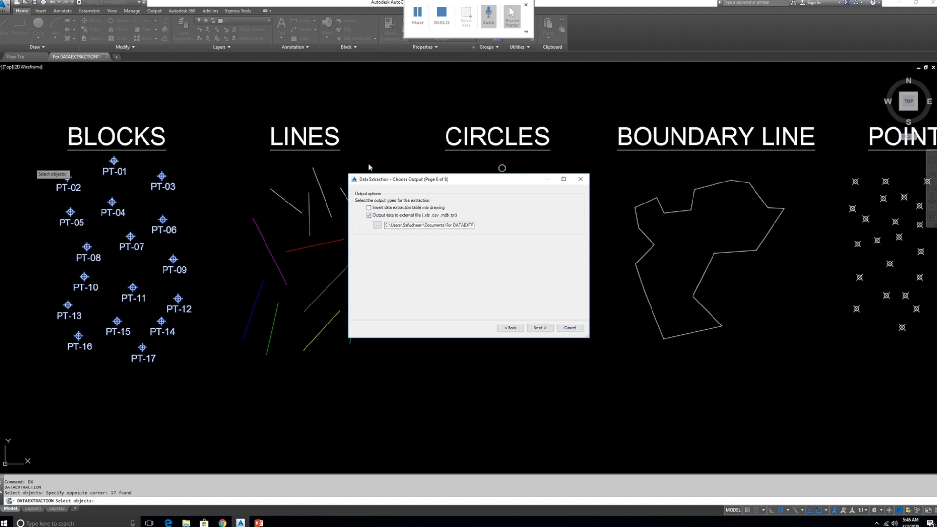
{"action": "left_click", "coordinate": [378, 225]}
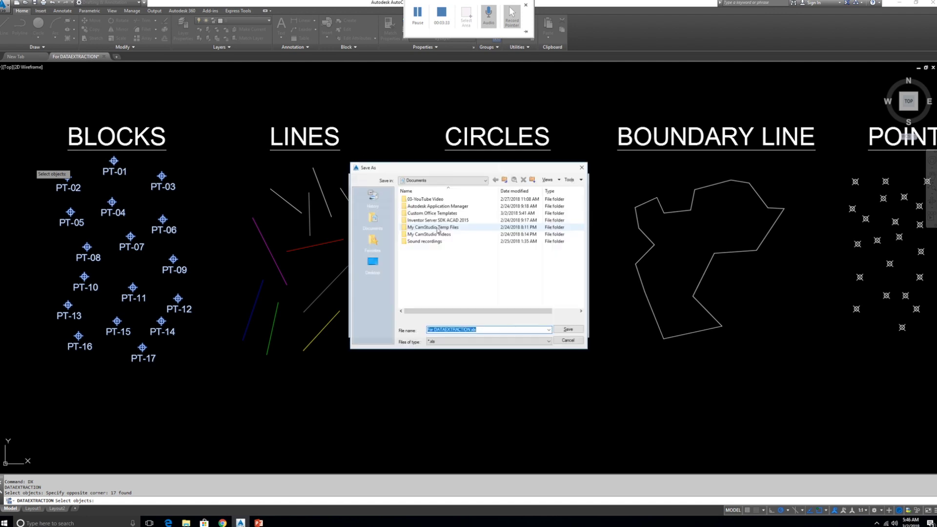
{"action": "left_click", "coordinate": [562, 332]}
{"action": "right_click", "coordinate": [436, 225]}
{"action": "left_click", "coordinate": [458, 249]}
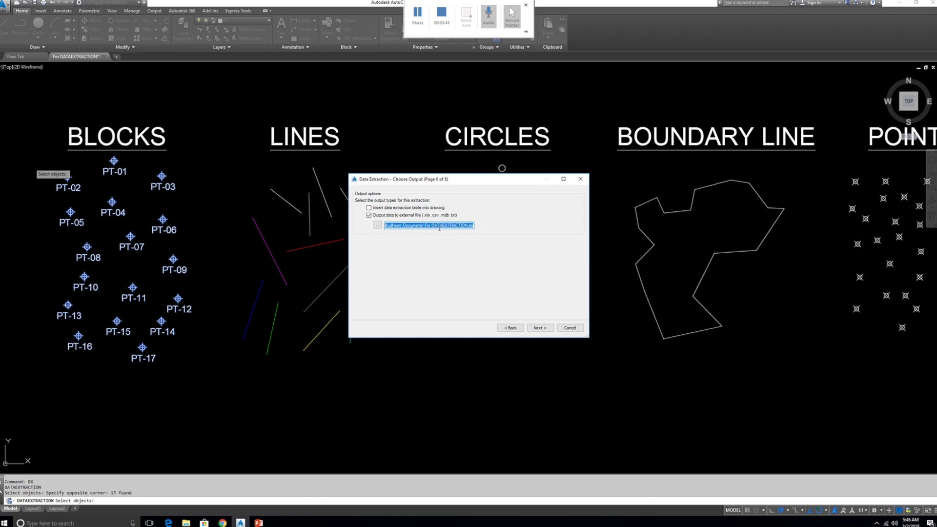
{"action": "left_click", "coordinate": [540, 327]}
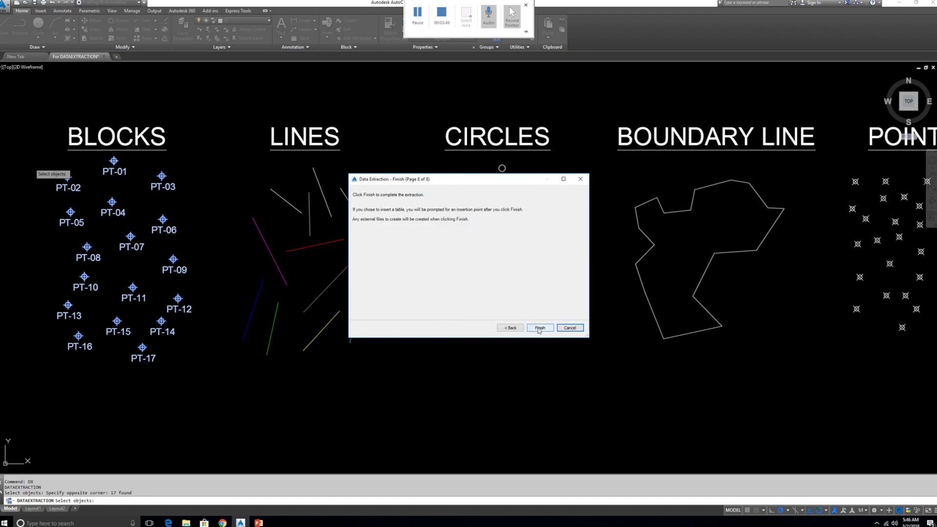
{"action": "left_click", "coordinate": [537, 330]}
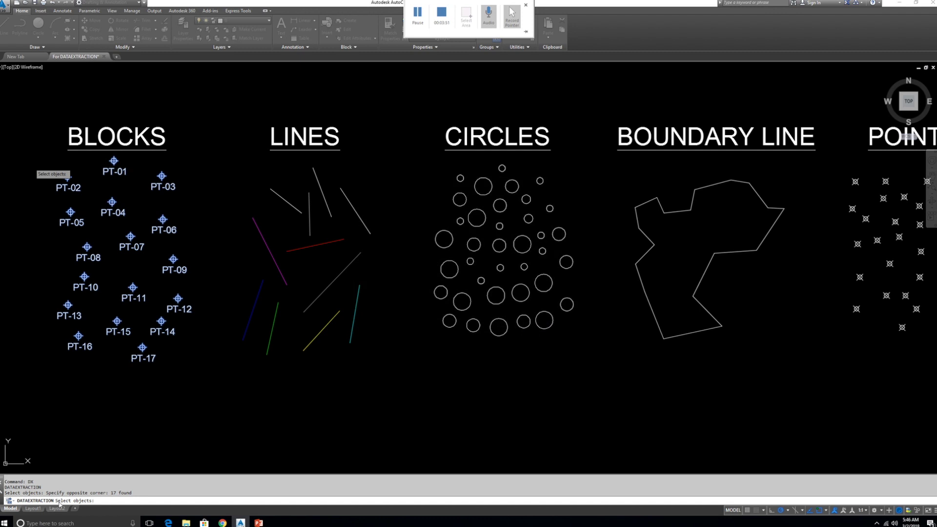
- Open For DATAEXTRACTION.xls through the Run dialog by pasting its copied path
{"action": "key", "text": "Return"}
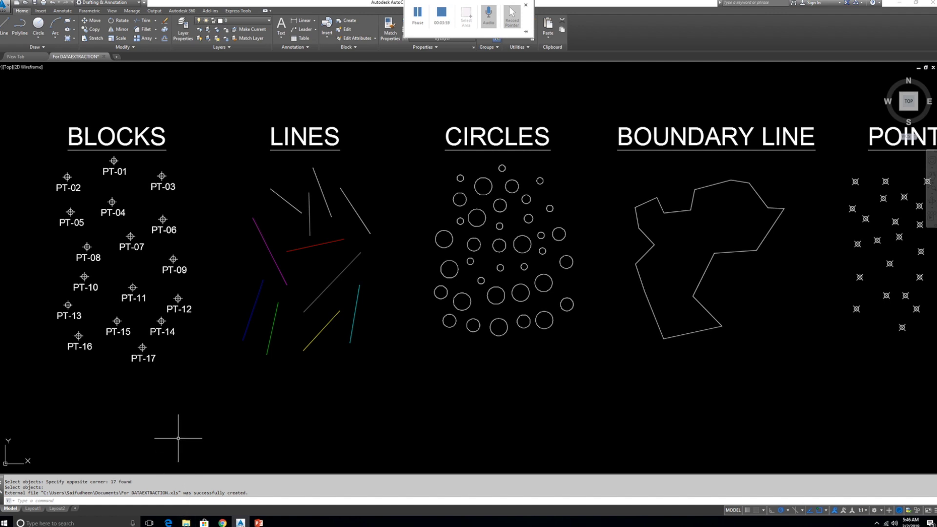
{"action": "key", "text": "super+r"}
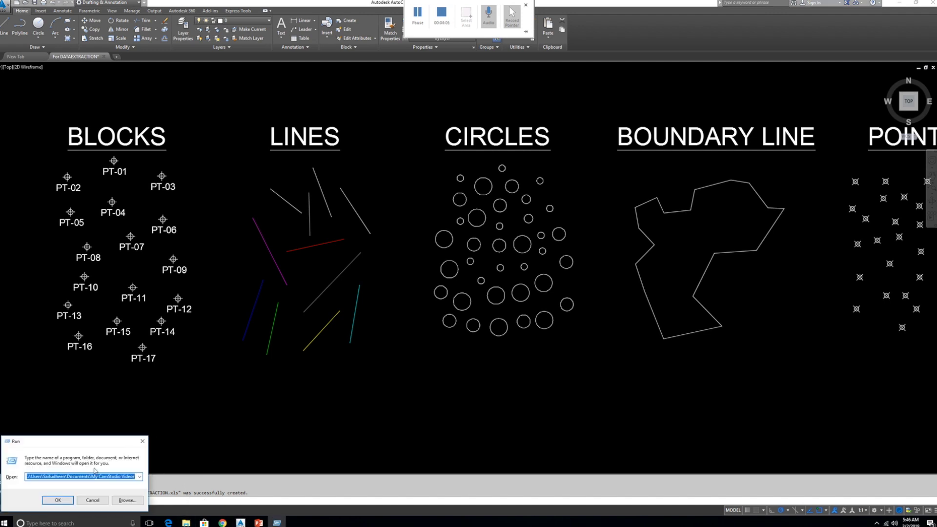
{"action": "key", "text": "ctrl+v"}
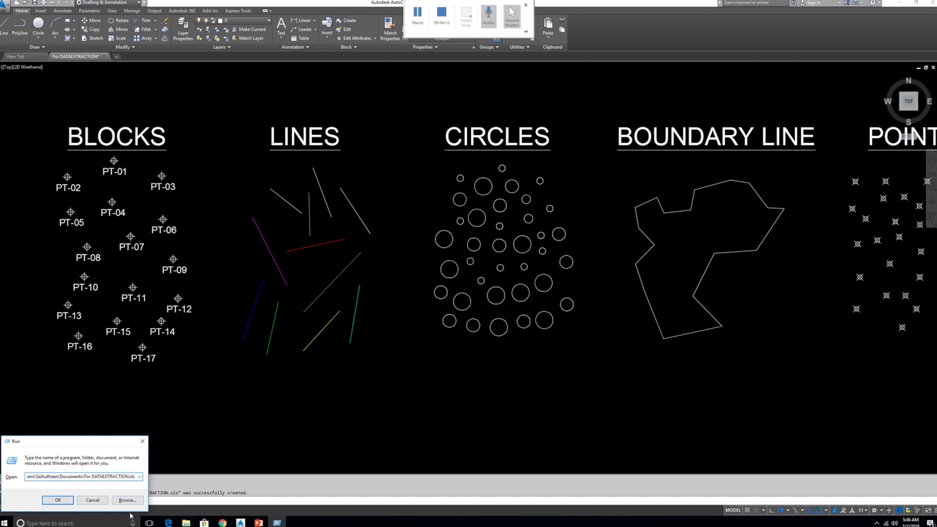
{"action": "left_click", "coordinate": [60, 501]}
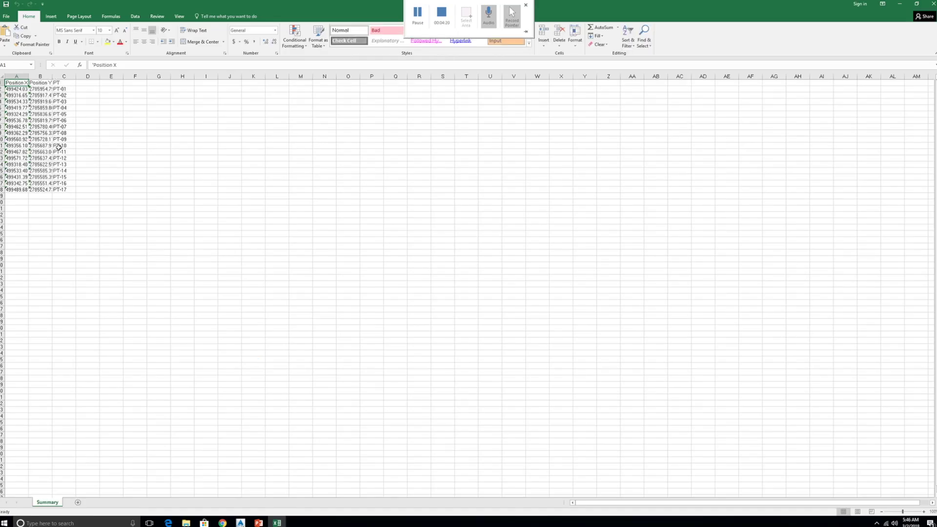
- Widen column B and convert the Position X and Y coordinates from text to numbers
{"action": "left_click_drag", "start_coordinate": [53, 76], "coordinate": [92, 190]}
{"action": "left_click", "coordinate": [112, 91]}
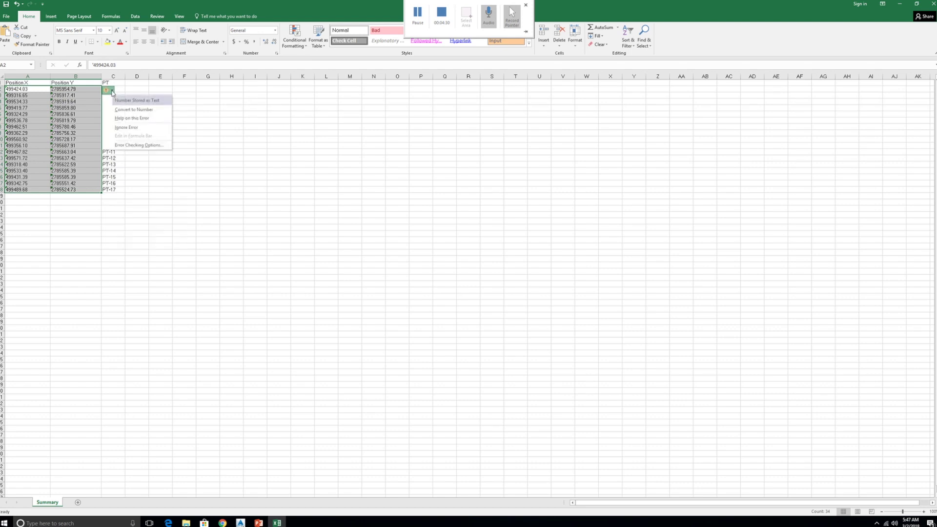
{"action": "left_click", "coordinate": [128, 110]}
{"action": "left_click_drag", "start_coordinate": [28, 82], "coordinate": [113, 82]}
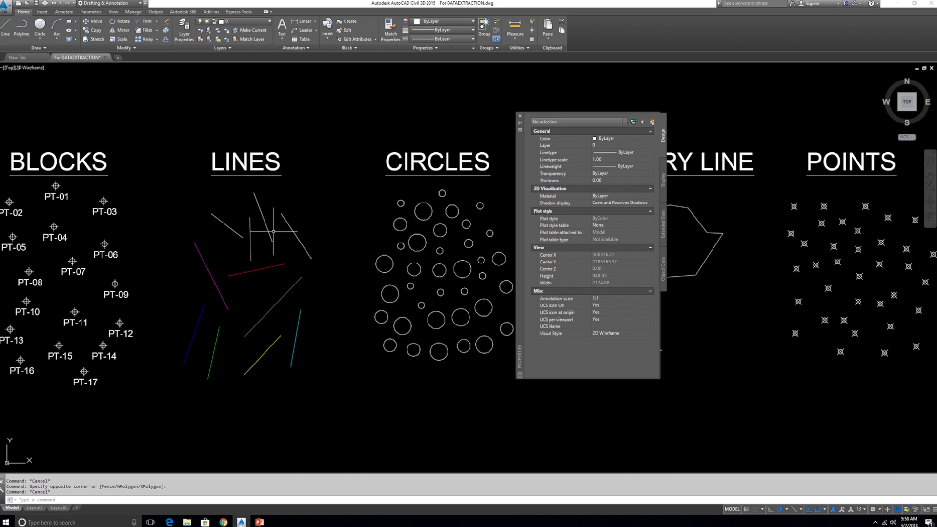
- Inspect the red line's properties, then start a new DX data extraction
{"action": "left_click", "coordinate": [263, 275]}
{"action": "left_click", "coordinate": [266, 263]}
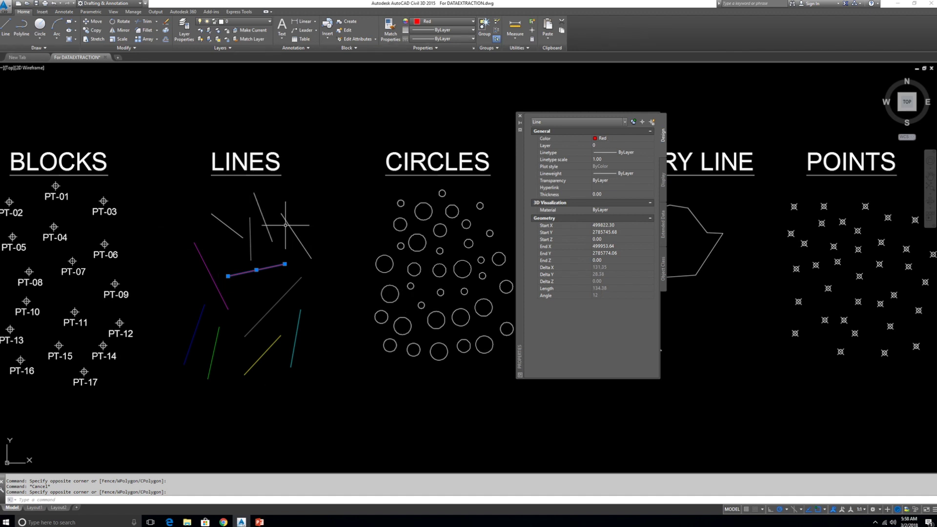
{"action": "key", "text": "Escape"}
{"action": "type", "text": "D"}
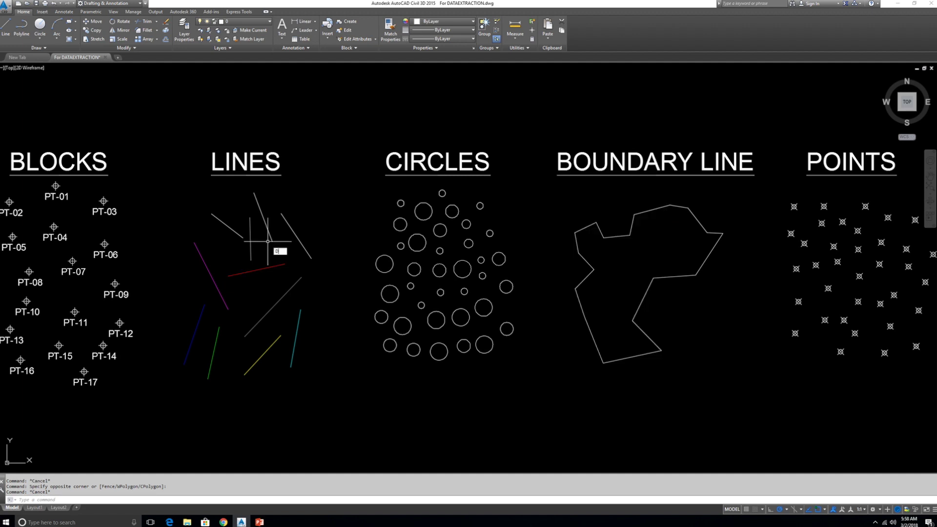
{"action": "type", "text": "X"}
{"action": "key", "text": "Return"}
{"action": "key", "text": "Return"}
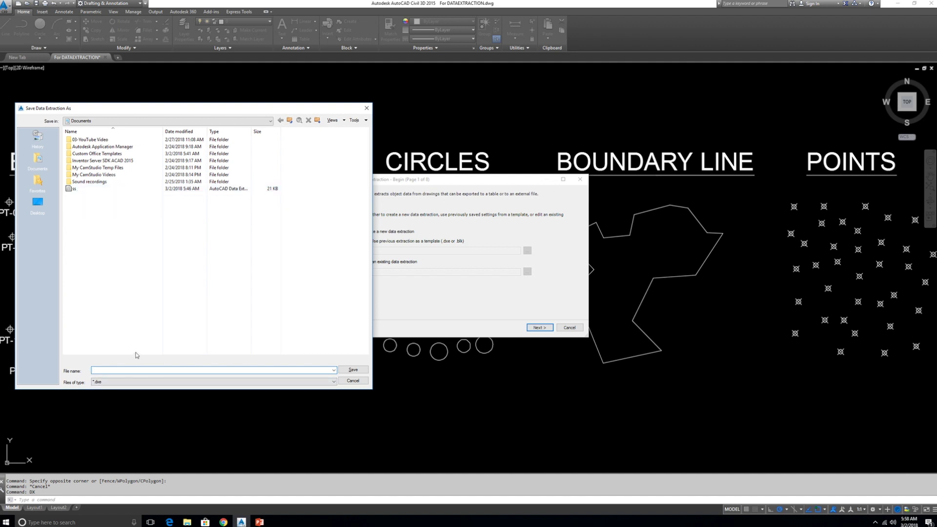
- Save the extraction settings as DD, sourcing objects from the current drawing
{"action": "type", "text": "DD"}
{"action": "left_click", "coordinate": [354, 369]}
{"action": "left_click", "coordinate": [362, 221]}
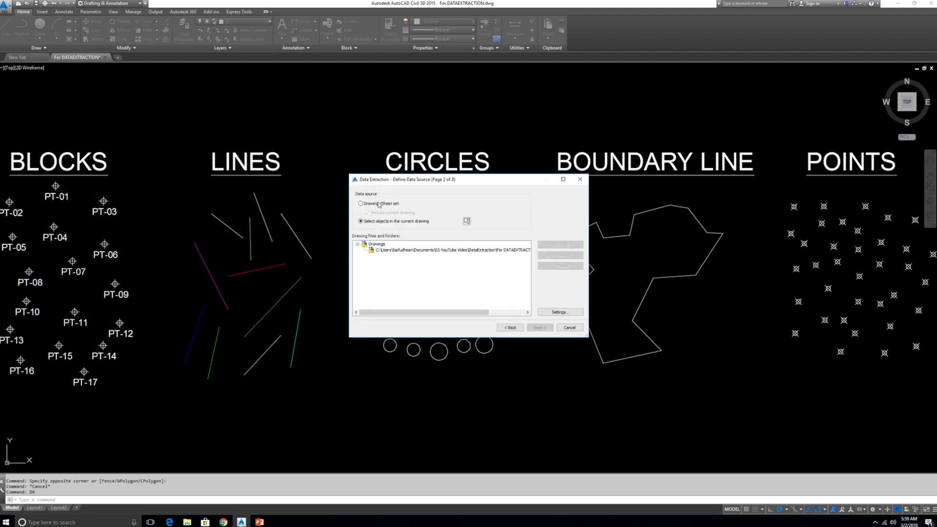
- Crossing-window select the 11 lines as the extraction's objects
{"action": "left_click", "coordinate": [467, 223]}
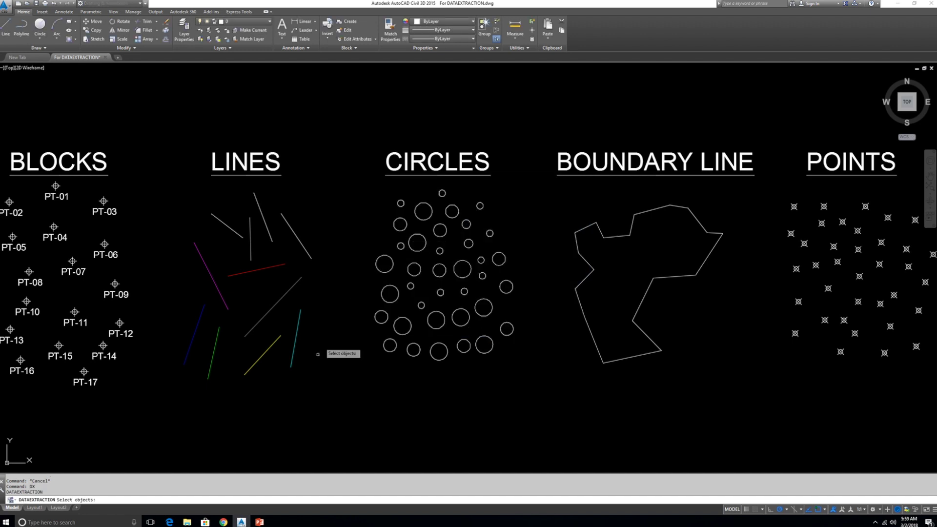
{"action": "left_click", "coordinate": [341, 386]}
{"action": "left_click", "coordinate": [164, 189]}
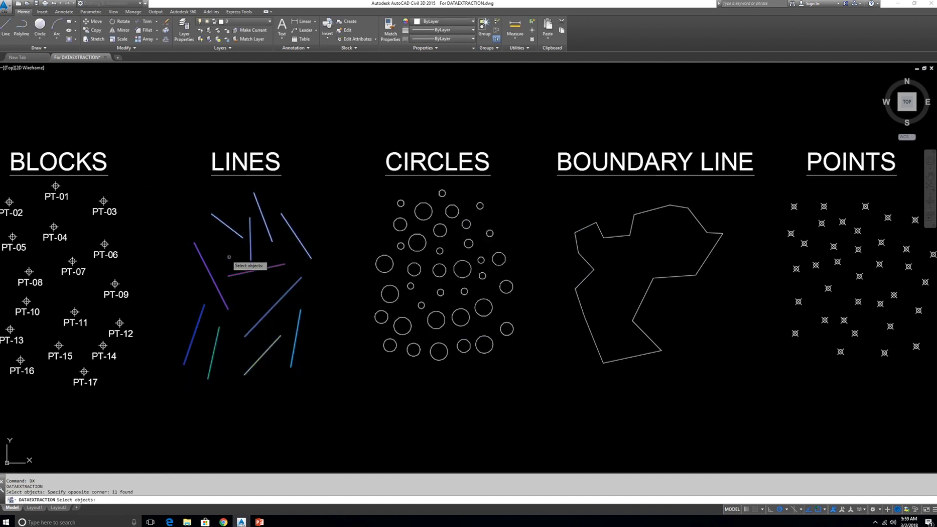
{"action": "key", "text": "Return"}
{"action": "left_click", "coordinate": [540, 328]}
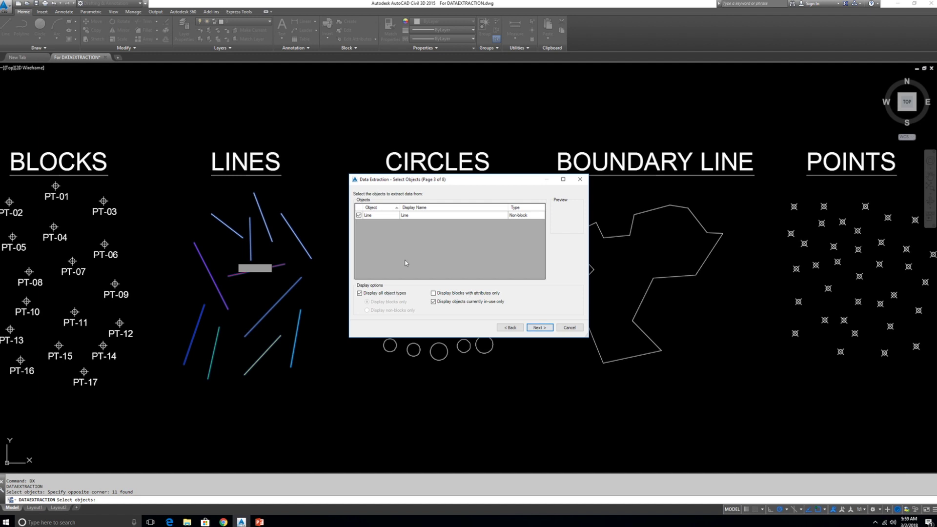
- Keep only the Color and Length properties for the line extraction
{"action": "left_click", "coordinate": [540, 327]}
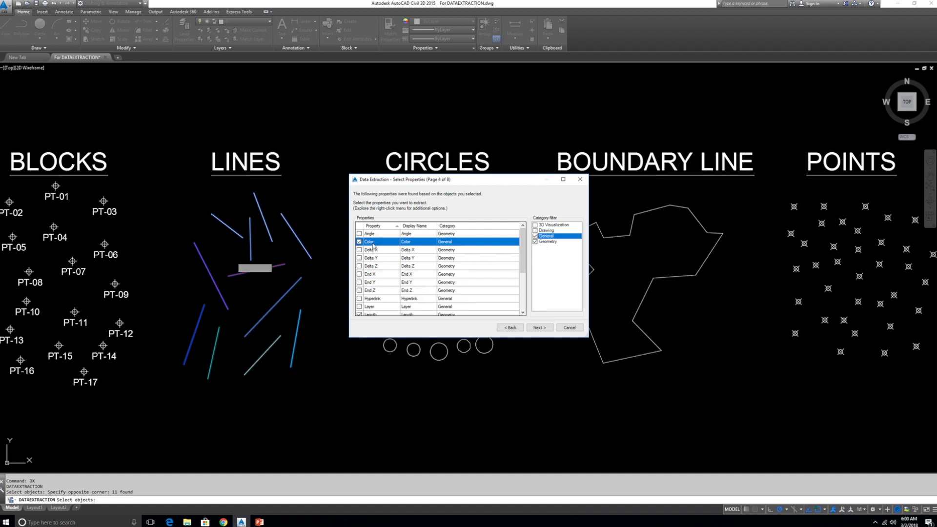
{"action": "left_click_drag", "start_coordinate": [523, 251], "coordinate": [523, 271]}
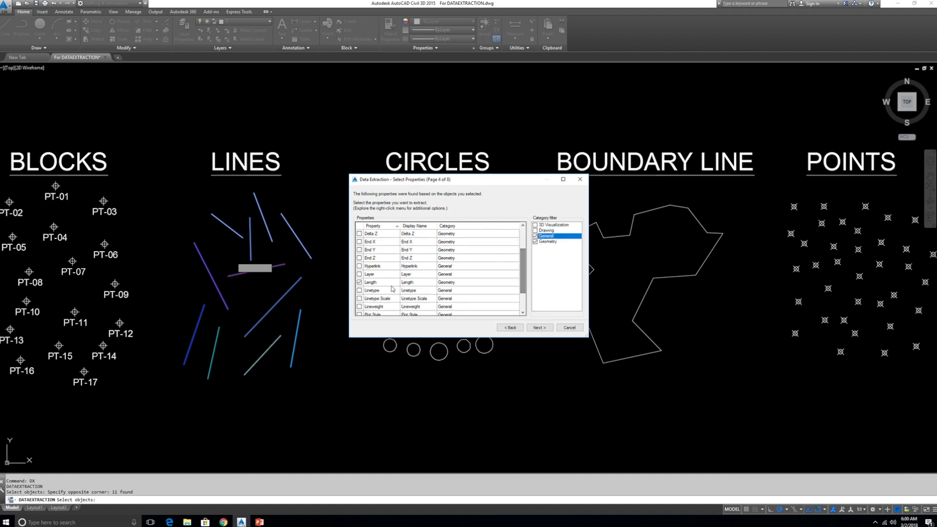
{"action": "left_click", "coordinate": [545, 330]}
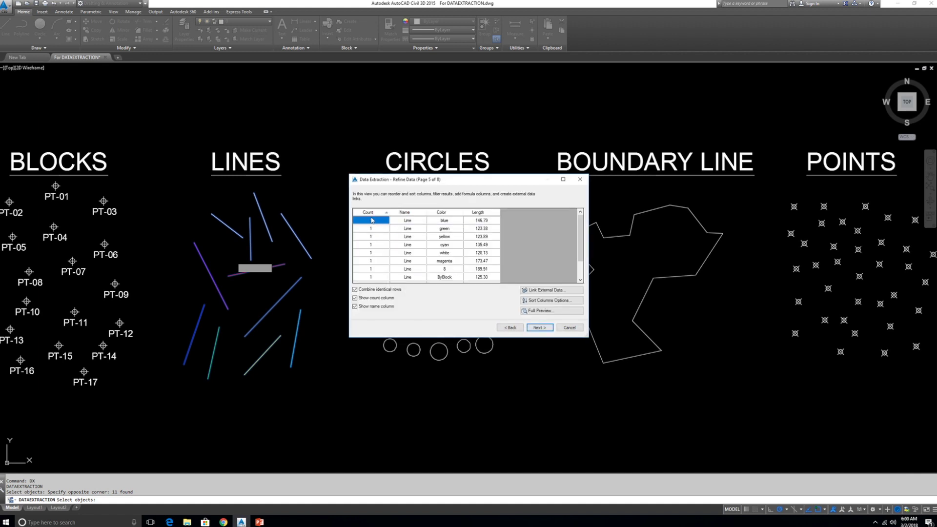
- Turn off combining identical rows and the count and name columns
{"action": "left_click", "coordinate": [368, 290]}
{"action": "left_click", "coordinate": [369, 298]}
{"action": "left_click", "coordinate": [369, 306]}
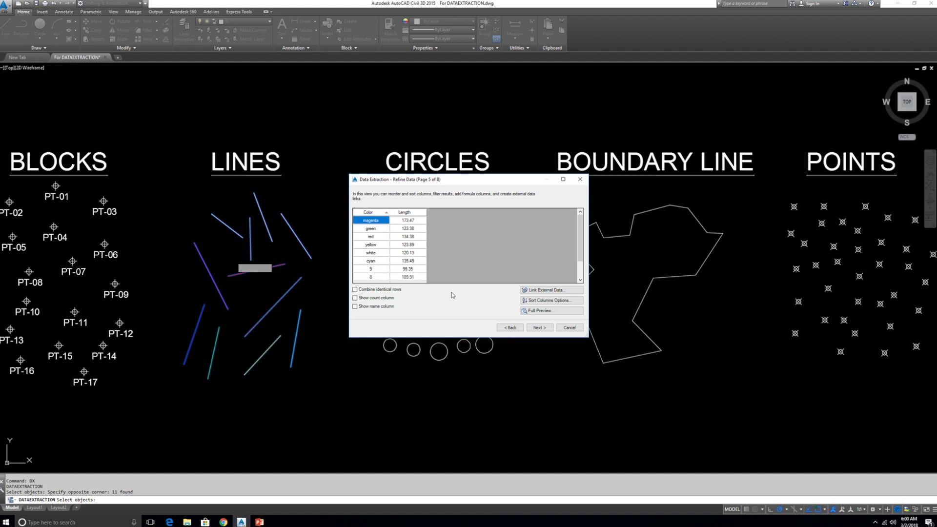
{"action": "left_click", "coordinate": [530, 330]}
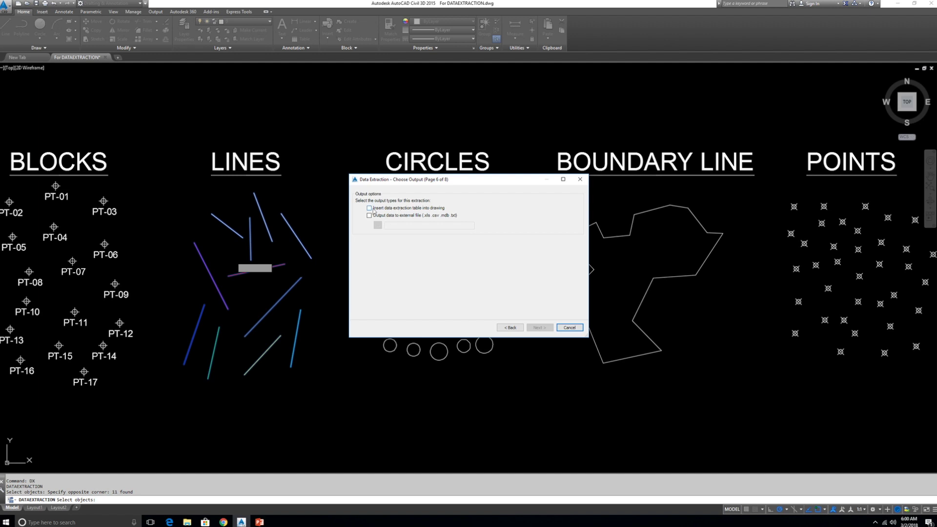
- Output the line extraction as a drawing table and finish the wizard
{"action": "left_click", "coordinate": [380, 209]}
{"action": "left_click", "coordinate": [537, 328]}
{"action": "left_click", "coordinate": [537, 327]}
{"action": "left_click", "coordinate": [536, 329]}
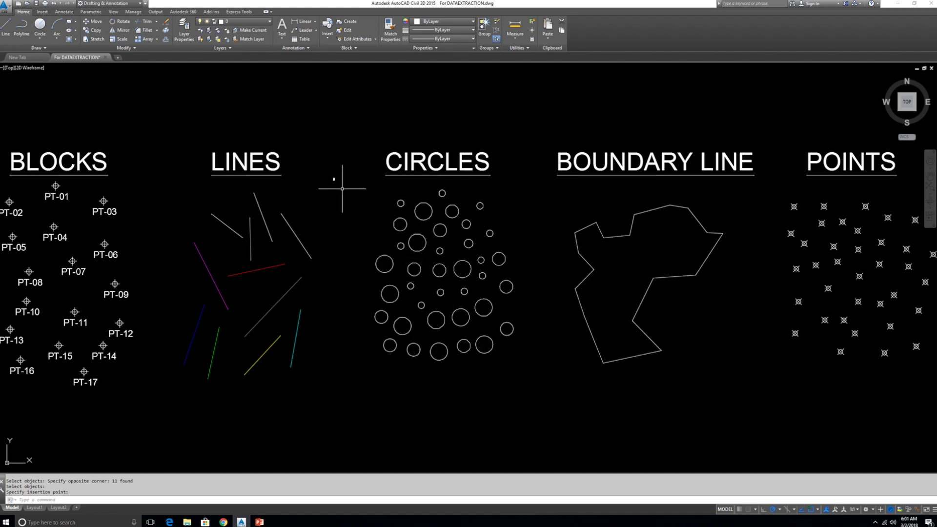
- Enlarge the tiny inserted extraction table with SCALE from a picked base point
{"action": "key", "text": "Escape"}
{"action": "type", "text": "sc"}
{"action": "key", "text": "Return"}
{"action": "left_click", "coordinate": [371, 207]}
{"action": "left_click", "coordinate": [326, 171]}
{"action": "key", "text": "Return"}
{"action": "left_click", "coordinate": [335, 179]}
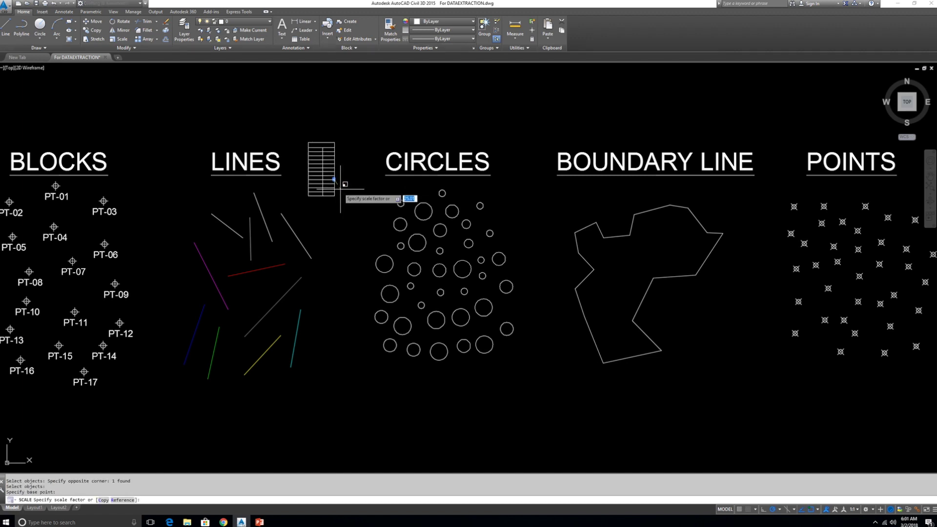
{"action": "scroll", "coordinate": [268, 129], "scroll_direction": "up", "scroll_amount": 4}
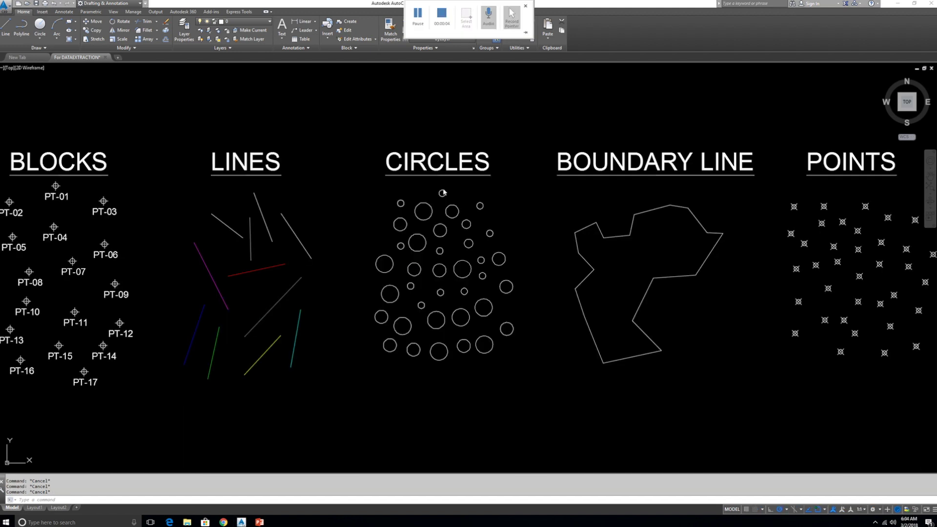
- Show one circle's properties: radius 15, diameter 30
{"action": "left_click", "coordinate": [498, 259]}
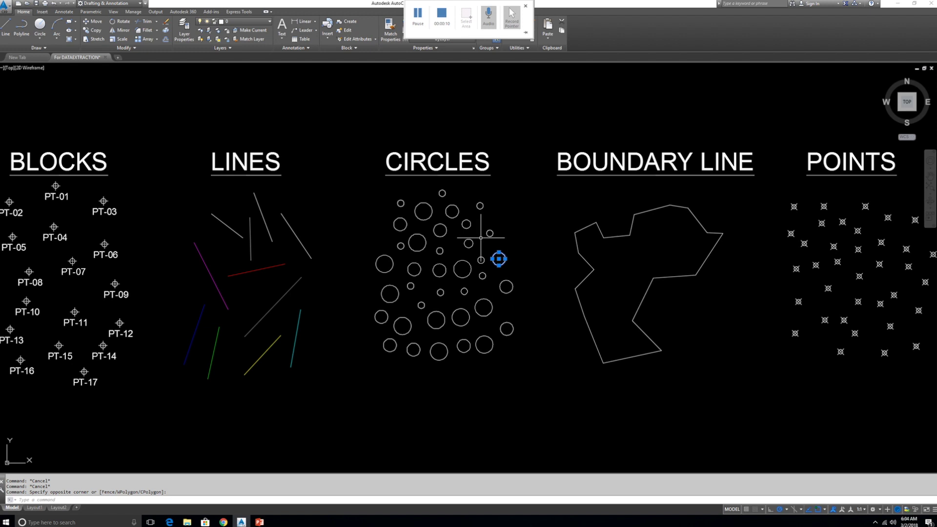
{"action": "left_click", "coordinate": [492, 251]}
{"action": "key", "text": "ctrl+1"}
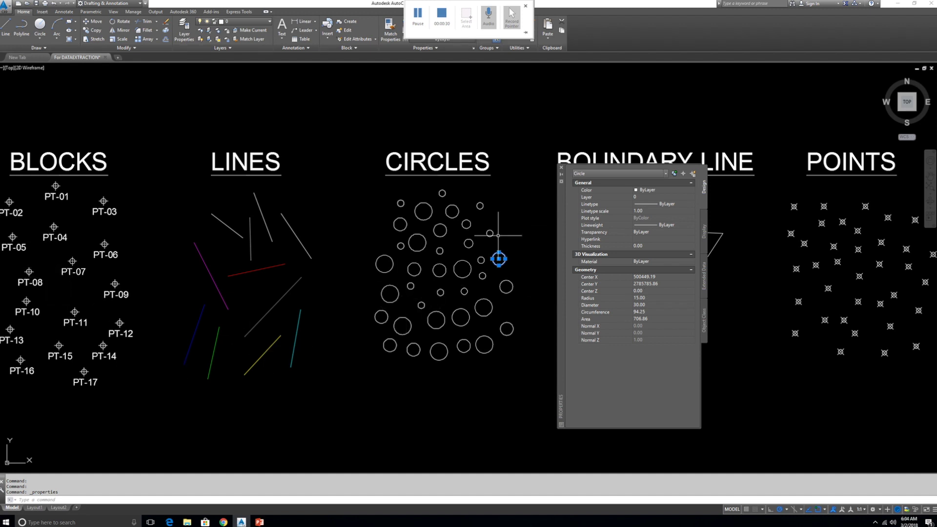
- Move the Properties palette off the boundary line and deselect the circle
{"action": "left_click_drag", "start_coordinate": [561, 224], "coordinate": [275, 179]}
{"action": "middle_click_drag", "start_coordinate": [551, 247], "coordinate": [556, 250]}
{"action": "key", "text": "Escape"}
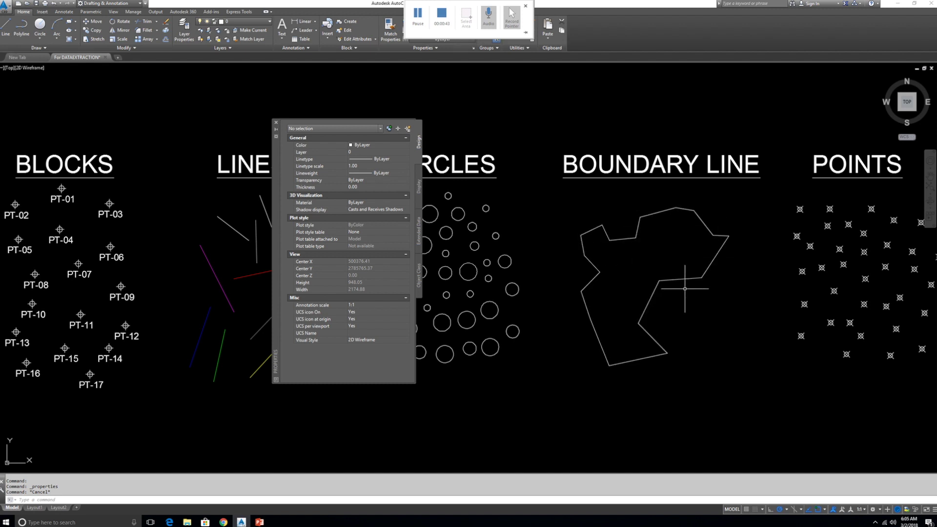
- Select the boundary polyline and step its Current Vertex through 1, 18, 17 toward 12
{"action": "left_click", "coordinate": [663, 294]}
{"action": "left_click", "coordinate": [570, 258]}
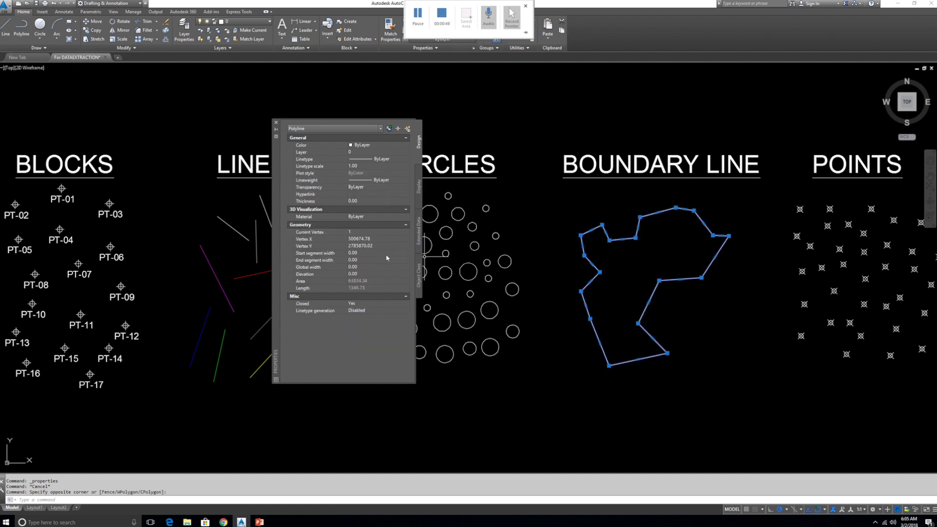
{"action": "left_click", "coordinate": [359, 233]}
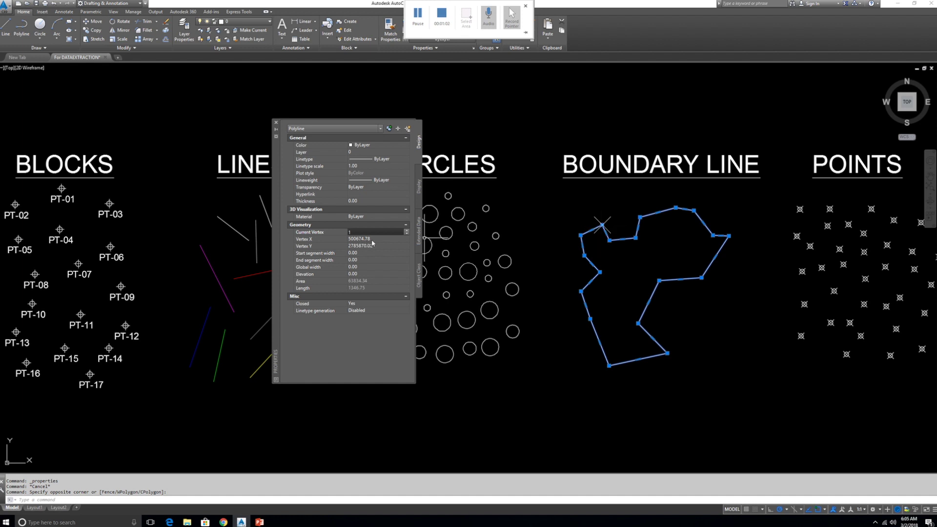
{"action": "left_click", "coordinate": [408, 234]}
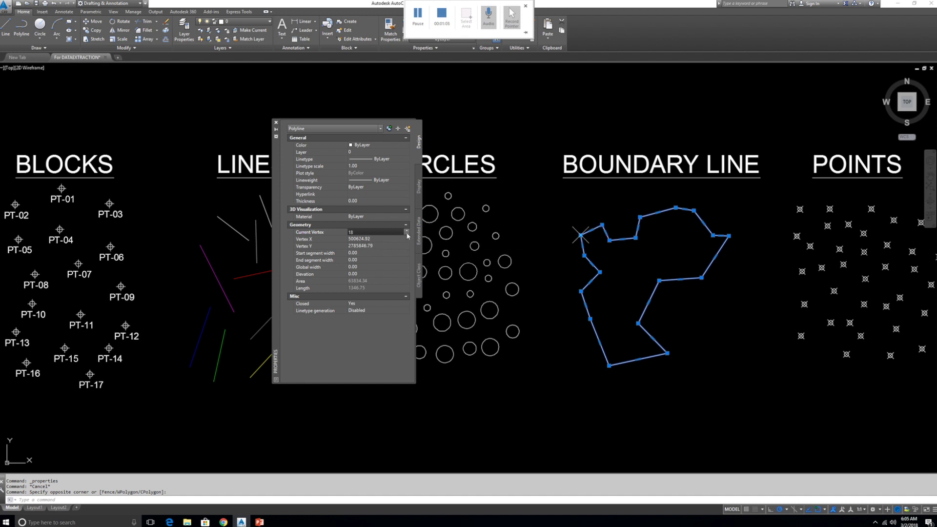
{"action": "left_click", "coordinate": [407, 234]}
{"action": "left_click", "coordinate": [408, 234]}
{"action": "left_click", "coordinate": [407, 234]}
{"action": "left_click", "coordinate": [408, 235]}
{"action": "left_click", "coordinate": [408, 234]}
{"action": "left_click", "coordinate": [408, 234]}
- Close the Properties palette and clear the boundary line selection
{"action": "left_click", "coordinate": [275, 123]}
{"action": "key", "text": "Escape"}
{"action": "left_click_drag", "start_coordinate": [606, 244], "coordinate": [624, 226]}
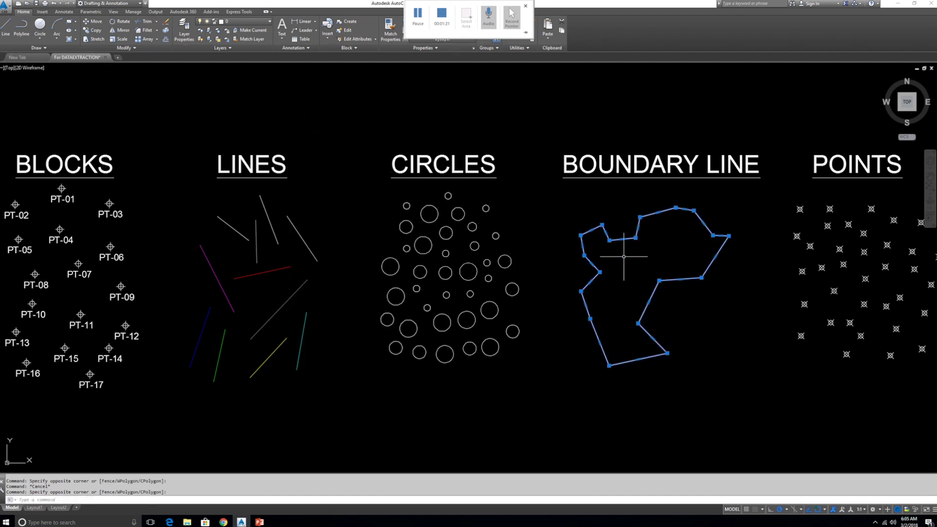
{"action": "key", "text": "Escape"}
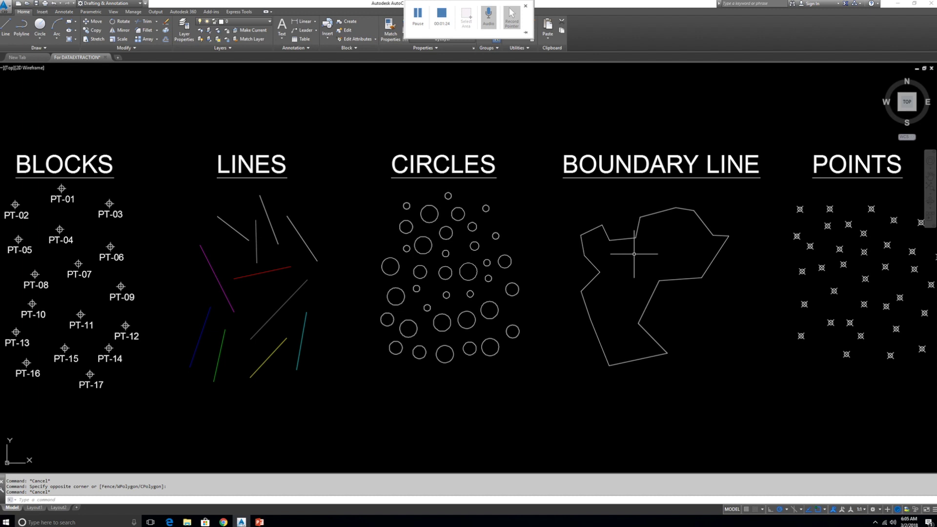
- Explode the boundary polyline and select all its segments
{"action": "left_click", "coordinate": [633, 240]}
{"action": "type", "text": "x"}
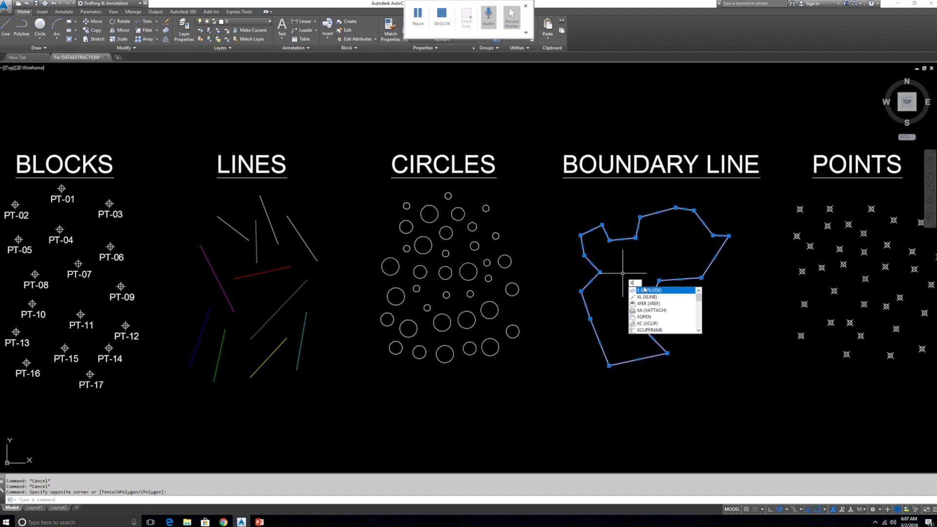
{"action": "key", "text": "Return"}
{"action": "left_click", "coordinate": [611, 238]}
{"action": "key", "text": "Escape"}
{"action": "left_click", "coordinate": [659, 232]}
{"action": "left_click", "coordinate": [669, 271]}
- Run DX on the segments and save the extraction settings over ss
{"action": "type", "text": "dx"}
{"action": "key", "text": "Return"}
{"action": "left_click", "coordinate": [539, 328]}
{"action": "double_click", "coordinate": [73, 195]}
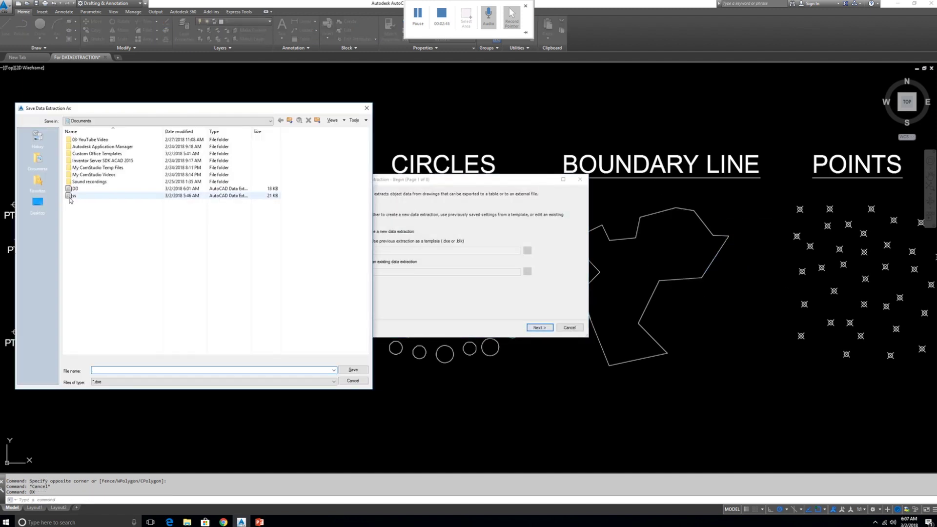
{"action": "left_click", "coordinate": [167, 267]}
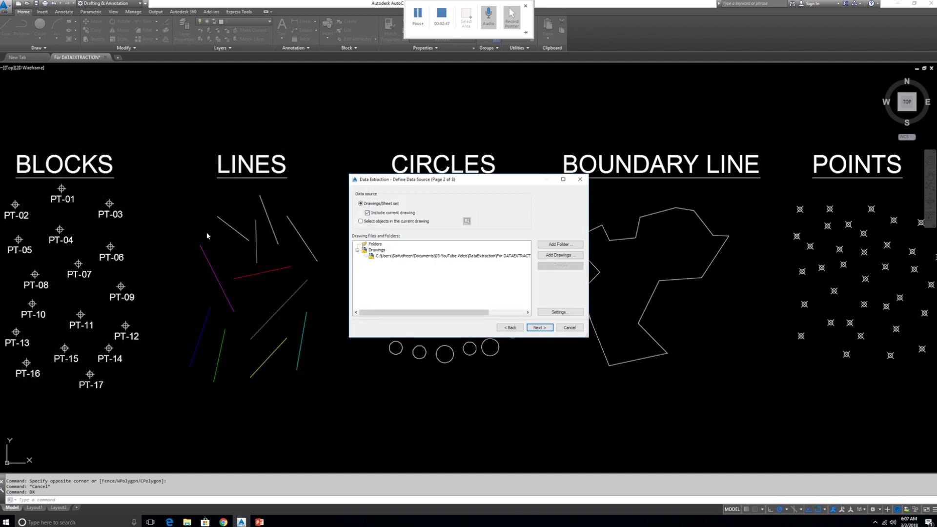
- Window-select the boundary segments in the current drawing as the extraction source
{"action": "left_click", "coordinate": [405, 224]}
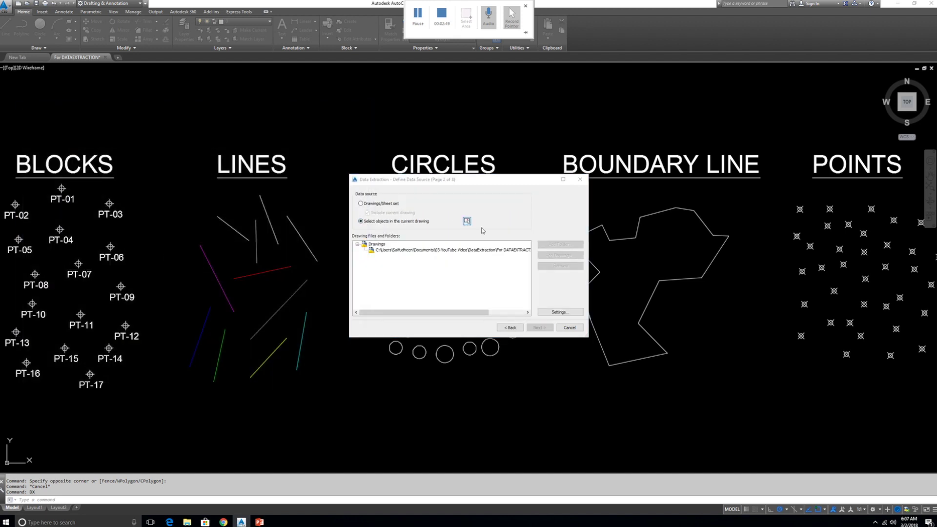
{"action": "left_click", "coordinate": [467, 221]}
{"action": "left_click", "coordinate": [756, 390]}
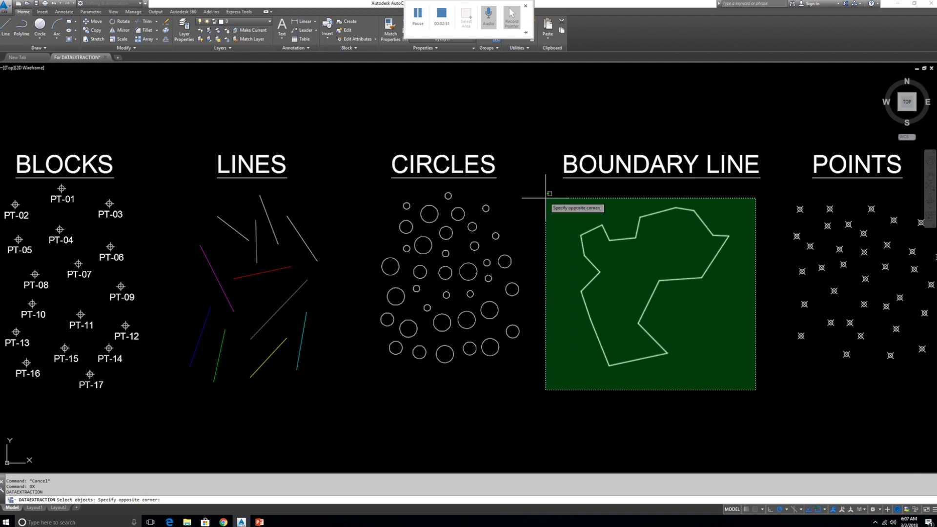
{"action": "left_click", "coordinate": [546, 203]}
{"action": "key", "text": "Return"}
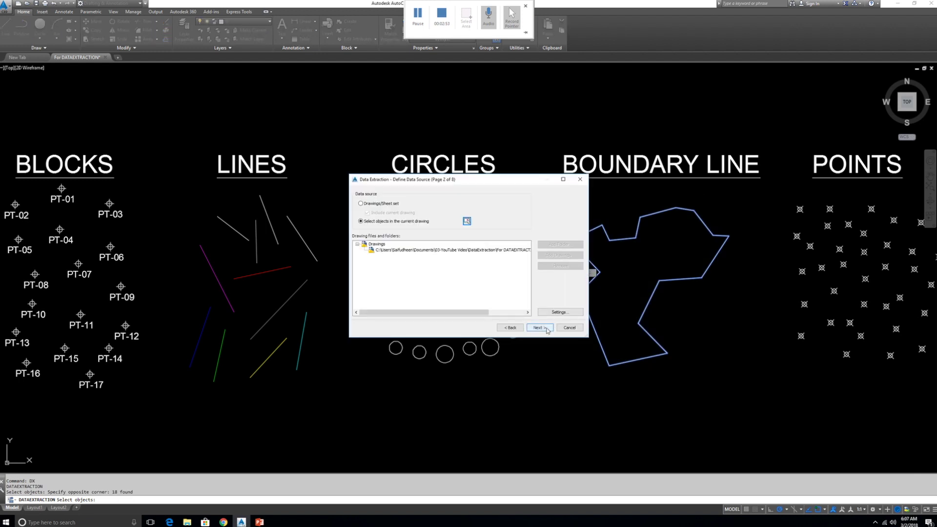
- Show only Geometry properties and keep Angle, Start X and Start Y
{"action": "left_click", "coordinate": [540, 327]}
{"action": "left_click", "coordinate": [540, 328]}
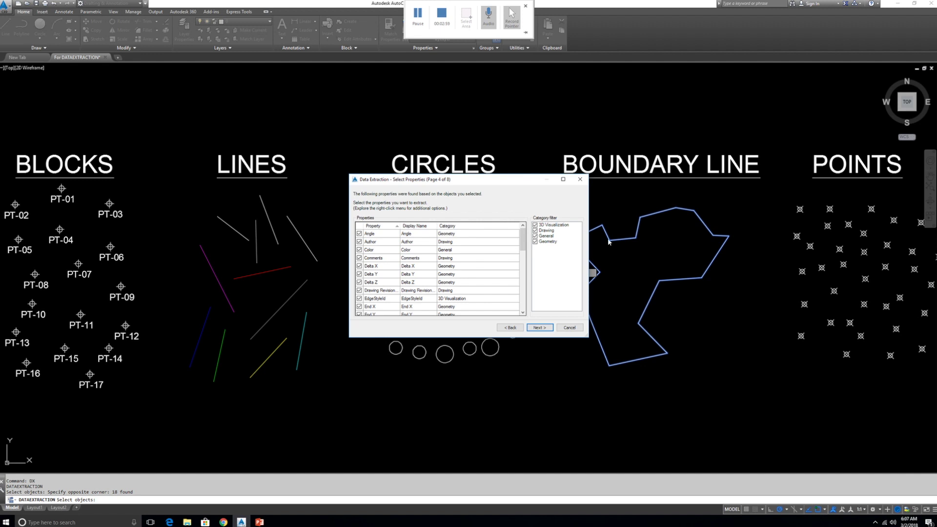
{"action": "left_click", "coordinate": [535, 235]}
{"action": "left_click", "coordinate": [535, 231]}
{"action": "left_click", "coordinate": [535, 225]}
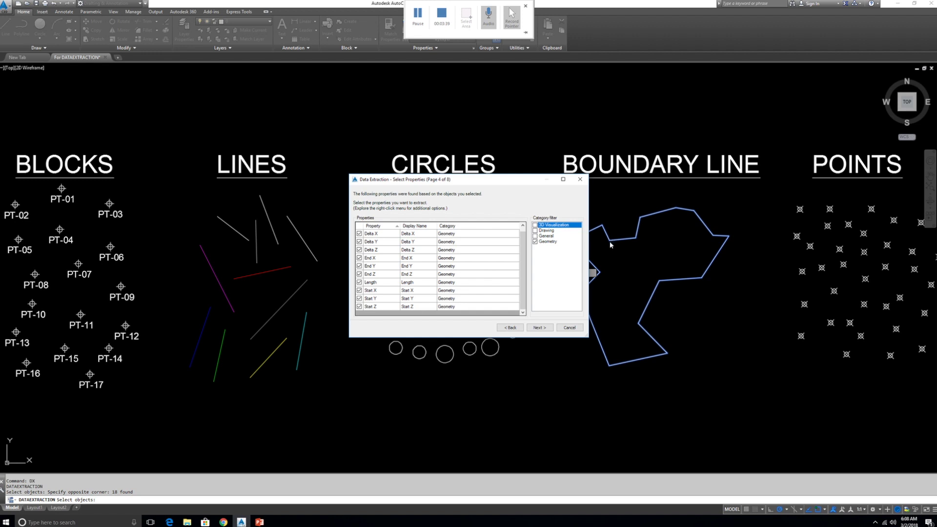
{"action": "left_click", "coordinate": [386, 235]}
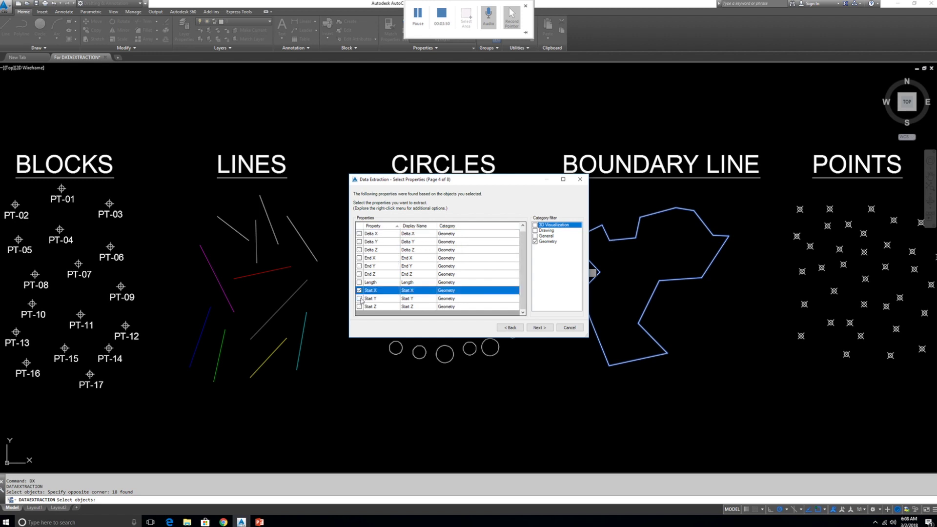
{"action": "left_click", "coordinate": [359, 298]}
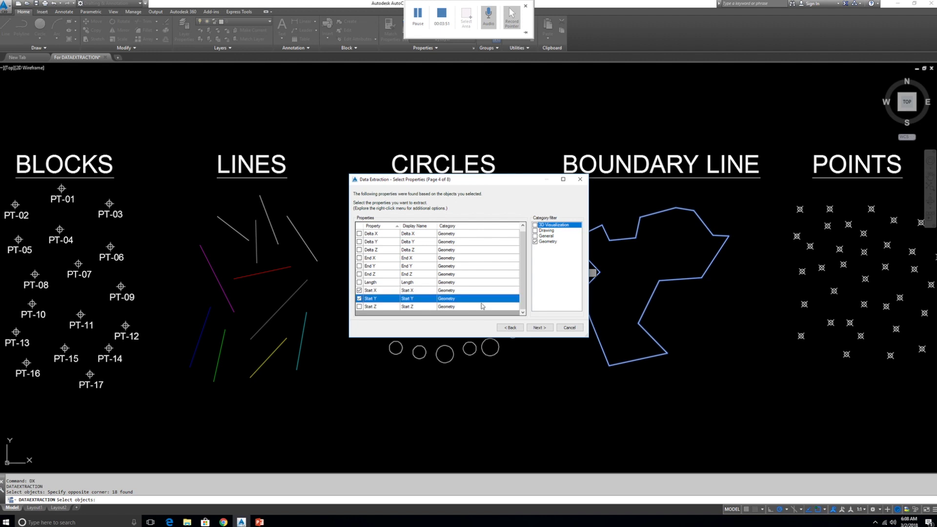
- Preview the data without the name column, then cancel the extraction
{"action": "left_click", "coordinate": [537, 328]}
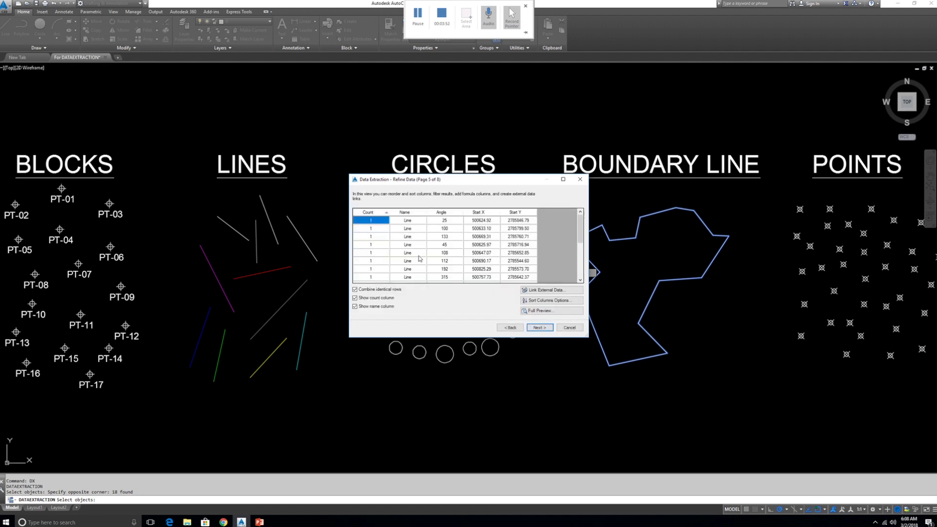
{"action": "left_click", "coordinate": [373, 307]}
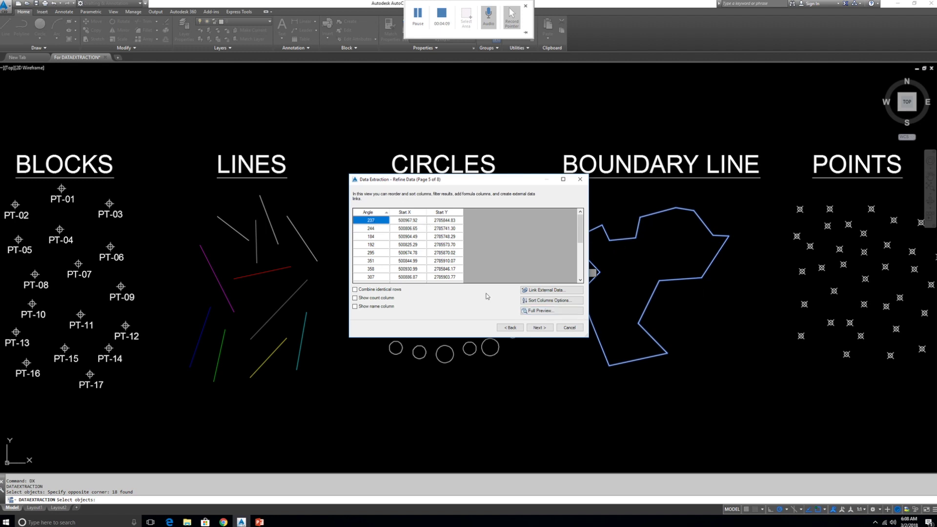
{"action": "left_click", "coordinate": [565, 331]}
{"action": "left_click", "coordinate": [486, 264]}
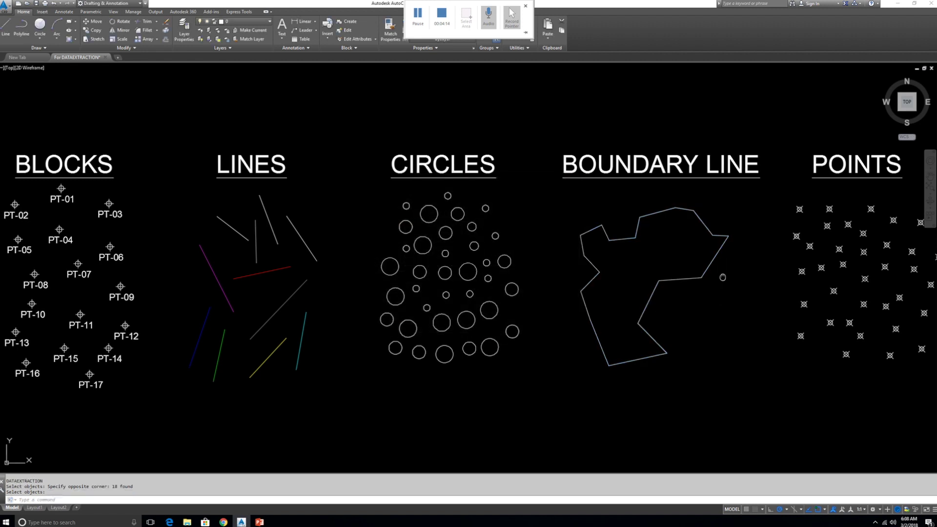
- Check a point's position (Z 2.00), then begin a new data extraction saved as DD
{"action": "double_click", "coordinate": [799, 210]}
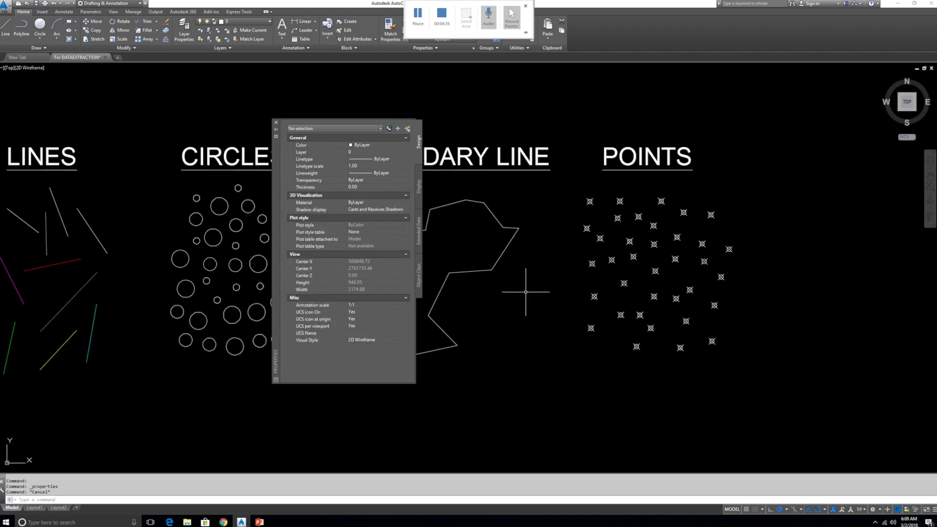
{"action": "type", "text": "DX"}
{"action": "key", "text": "Return"}
{"action": "left_click", "coordinate": [539, 327]}
{"action": "left_click", "coordinate": [76, 188]}
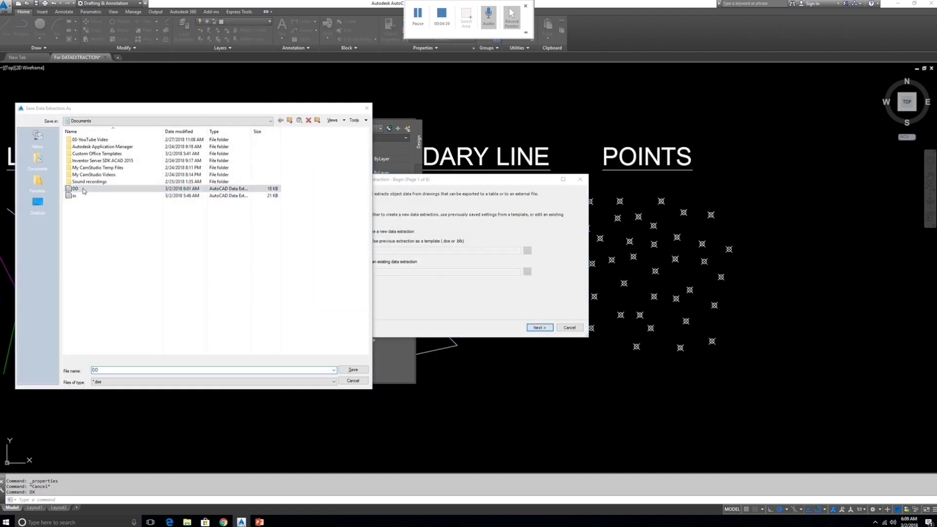
- Overwrite the DD extraction file and window-select all 36 points in the drawing
{"action": "double_click", "coordinate": [83, 191]}
{"action": "left_click", "coordinate": [171, 267]}
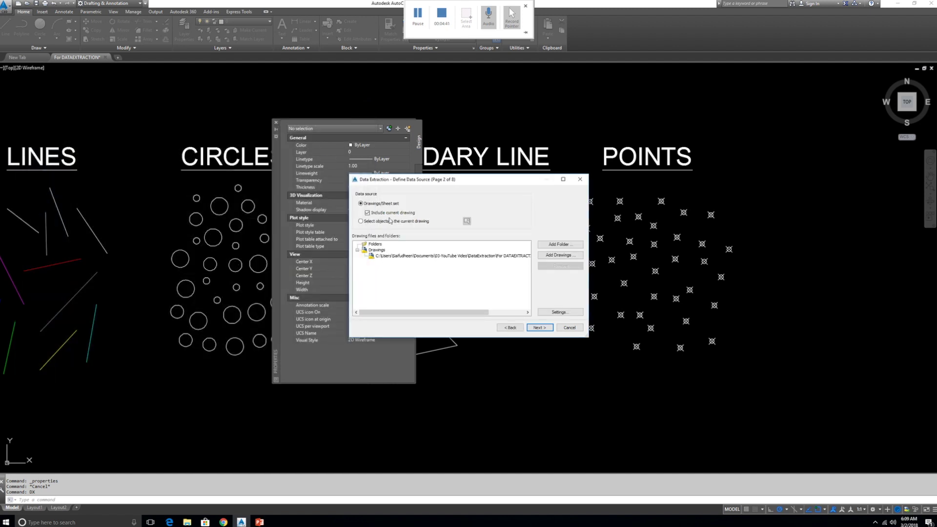
{"action": "left_click", "coordinate": [390, 221]}
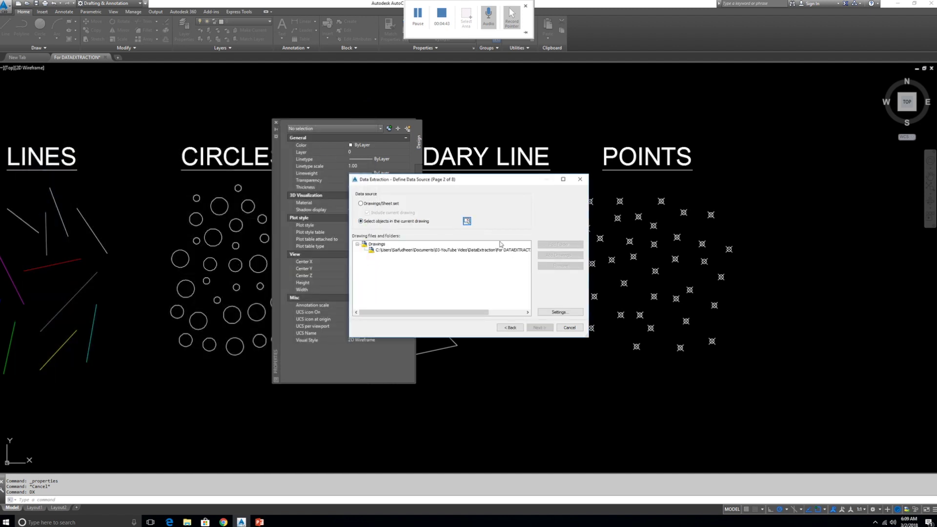
{"action": "left_click", "coordinate": [466, 222]}
{"action": "left_click", "coordinate": [776, 377]}
{"action": "left_click", "coordinate": [543, 190]}
{"action": "key", "text": "Return"}
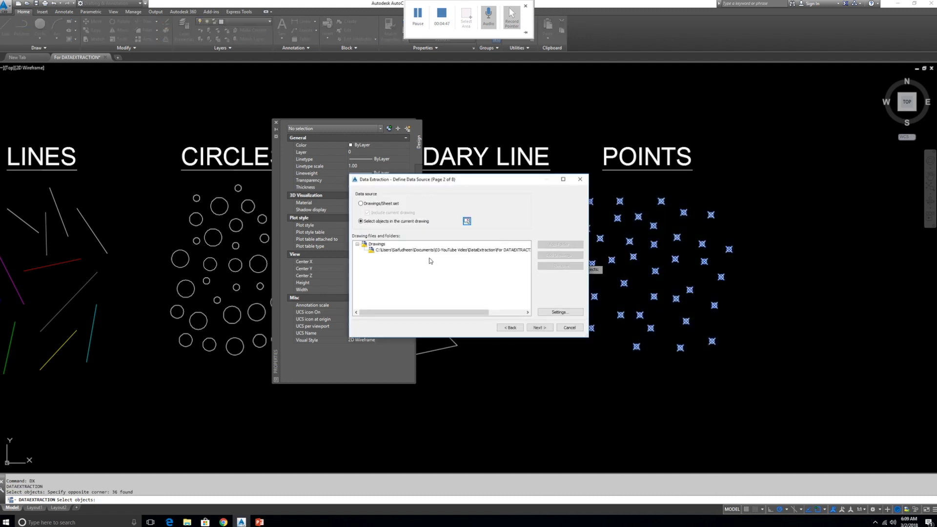
- Filter the extractable properties to Geometry only, hiding General, Drawing and 3D Visualization
{"action": "left_click", "coordinate": [538, 328]}
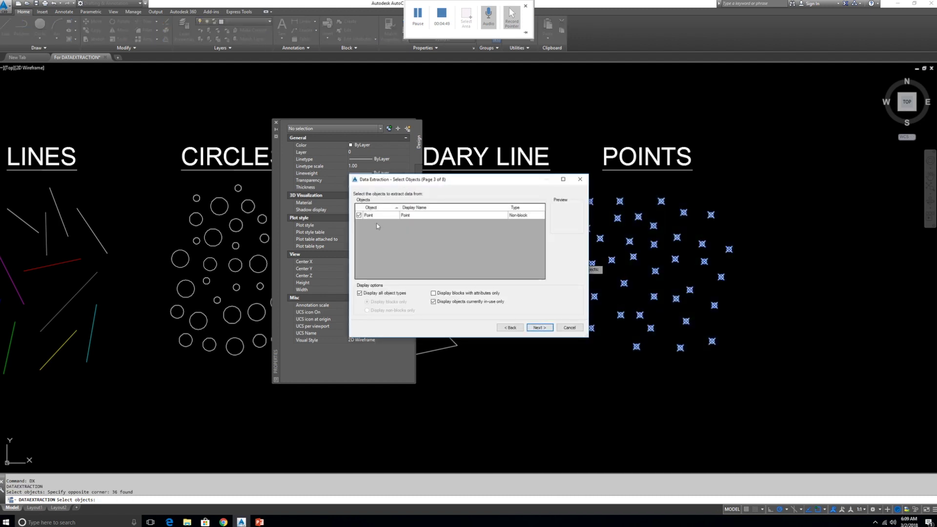
{"action": "left_click", "coordinate": [537, 329]}
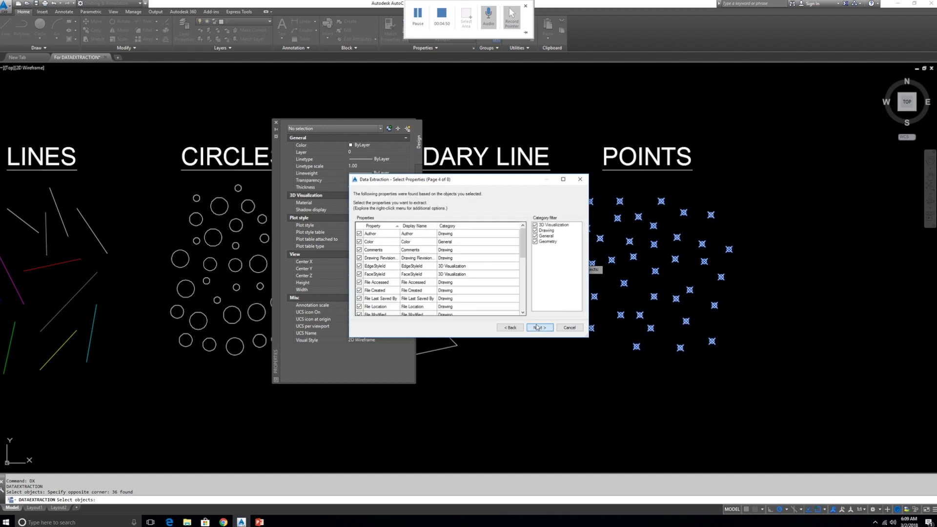
{"action": "left_click", "coordinate": [535, 236]}
{"action": "left_click", "coordinate": [535, 231]}
{"action": "left_click", "coordinate": [535, 225]}
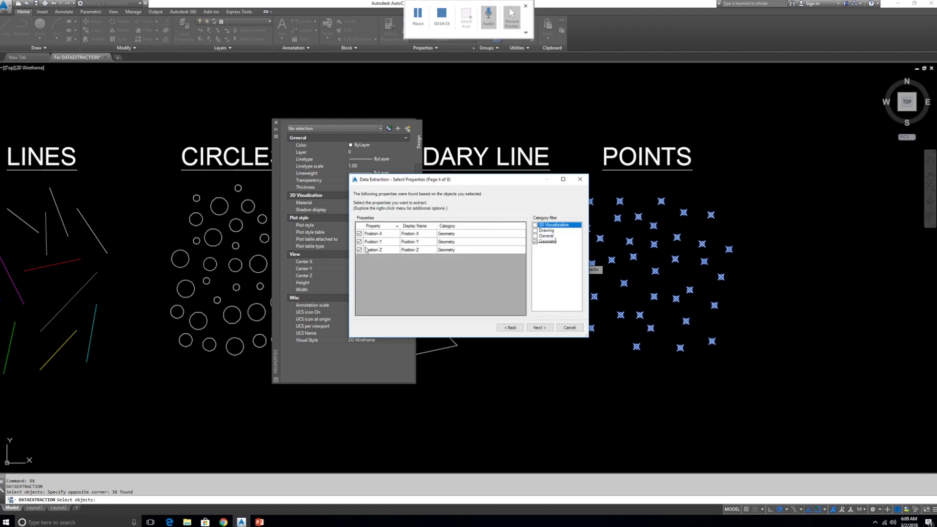
{"action": "left_click", "coordinate": [540, 327]}
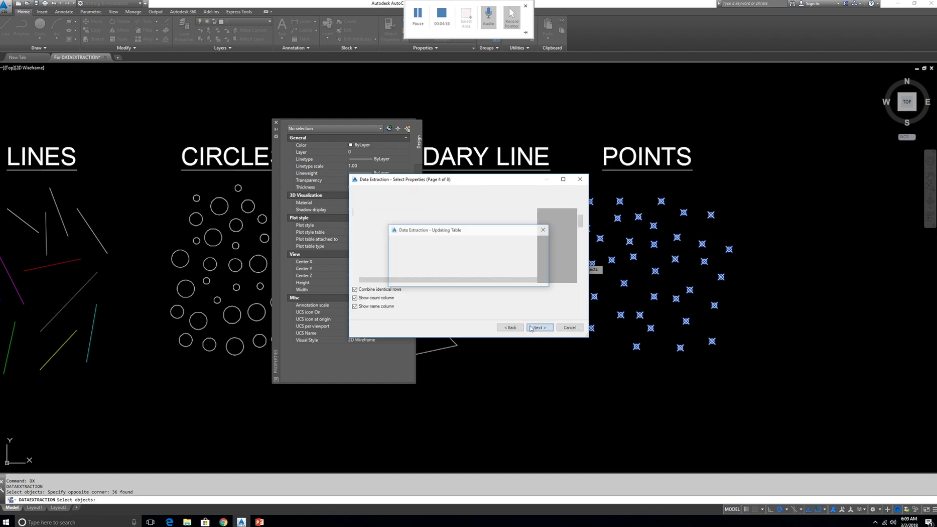
- Turn off combining identical rows and hide the Count and Name columns
{"action": "left_click", "coordinate": [374, 289]}
{"action": "left_click", "coordinate": [374, 297]}
{"action": "left_click", "coordinate": [373, 307]}
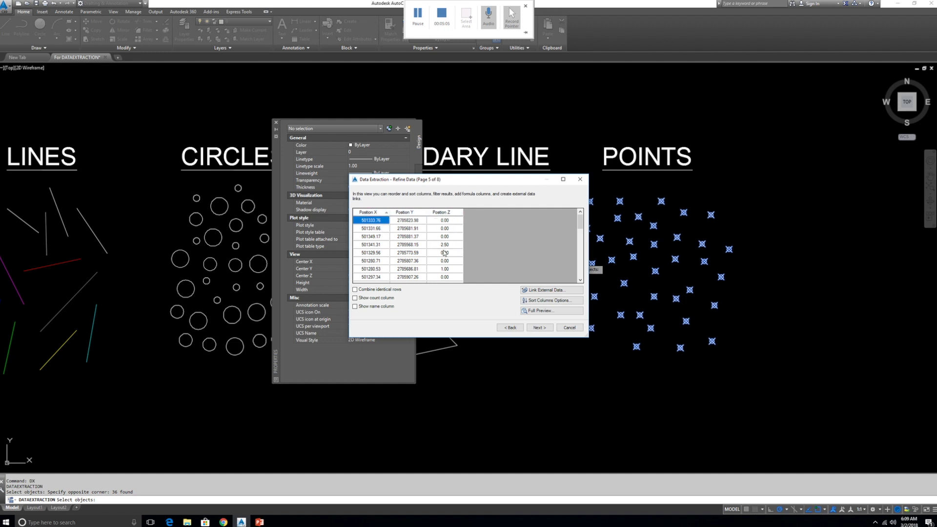
{"action": "mouse_move", "coordinate": [580, 228]}
{"action": "left_mouse_down"}
{"action": "mouse_move", "coordinate": [580, 262]}
{"action": "mouse_move", "coordinate": [579, 220]}
{"action": "left_mouse_up"}
{"action": "left_click", "coordinate": [540, 327]}
- Output the point coordinates to the external For DATAEXTRACTION.xls file and finish
{"action": "left_click_drag", "start_coordinate": [386, 225], "coordinate": [472, 225]}
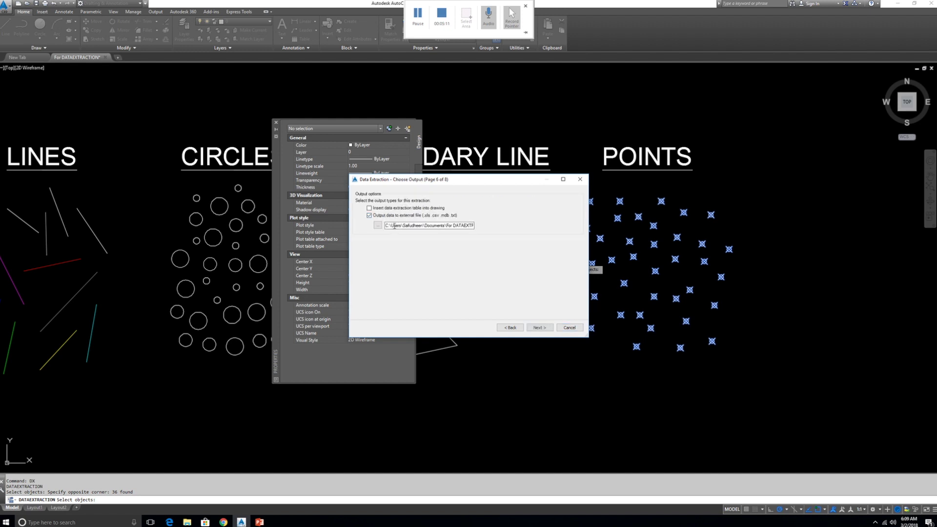
{"action": "right_click", "coordinate": [449, 225]}
{"action": "left_click", "coordinate": [465, 249]}
{"action": "left_click", "coordinate": [541, 328]}
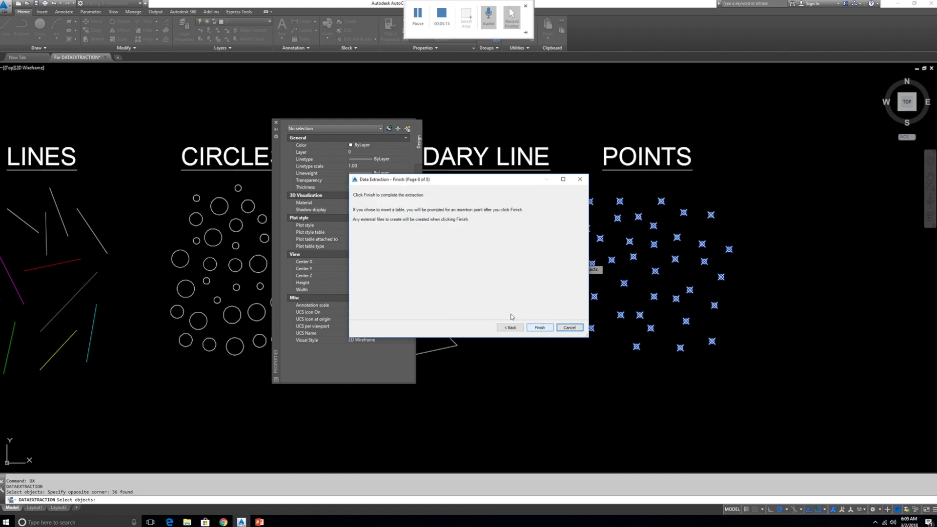
{"action": "left_click", "coordinate": [541, 328]}
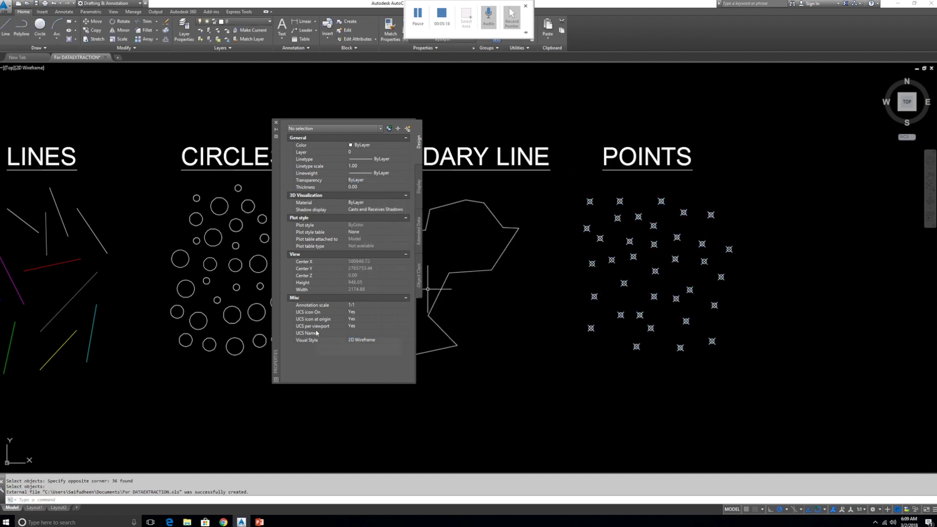
- Open For DATAEXTRACTION.xls in Excel and select the Position X, Y, Z values A2:C37
{"action": "key", "text": "super"}
{"action": "key", "text": "super+r"}
{"action": "key", "text": "Return"}
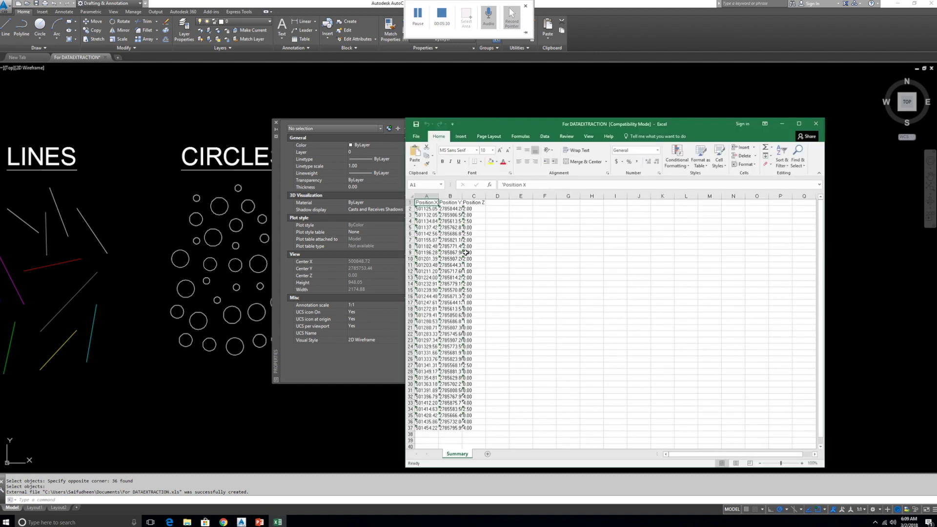
{"action": "left_click_drag", "start_coordinate": [424, 209], "coordinate": [472, 428]}
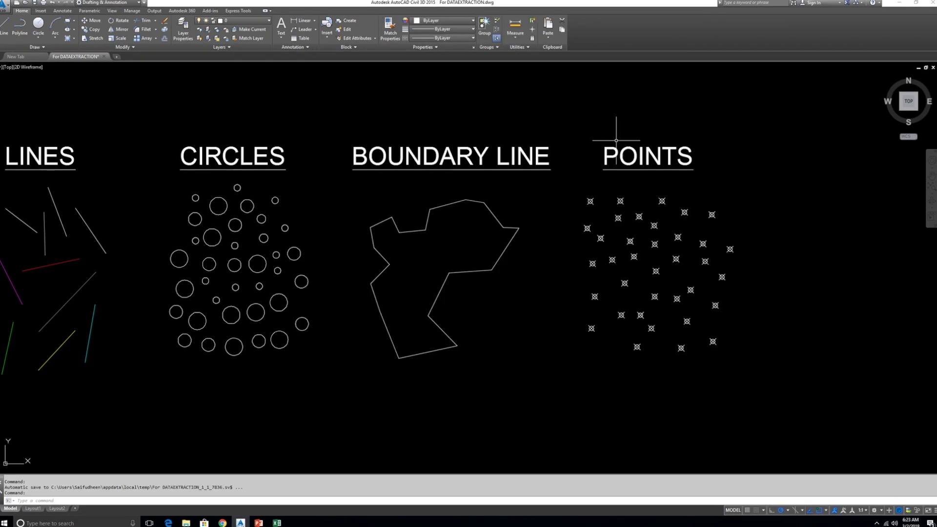